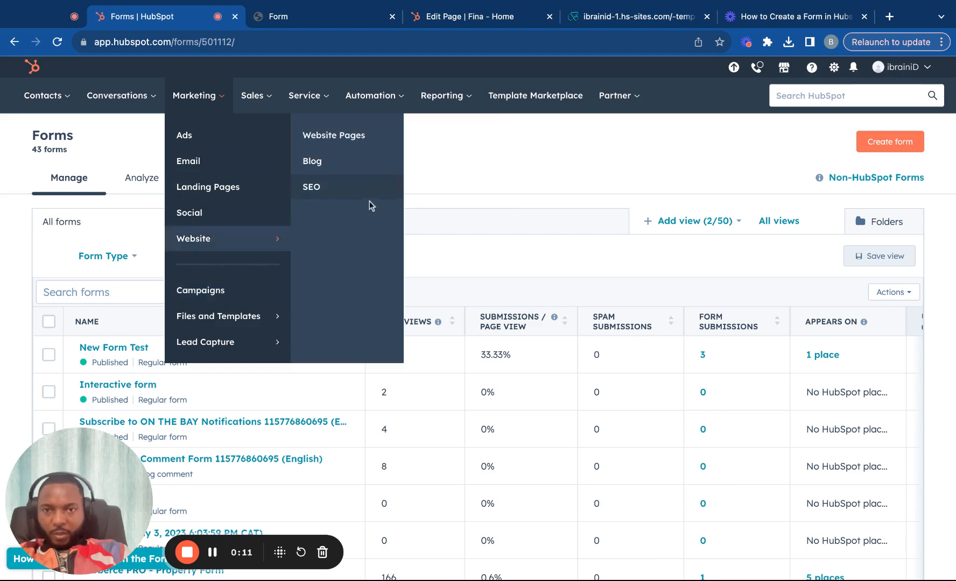
# Step: Go to the lead capture forms list, open New Form Test for editing and dismiss the Collect payments tour
pyautogui.moveTo(250, 319)
pyautogui.moveTo(237, 351)
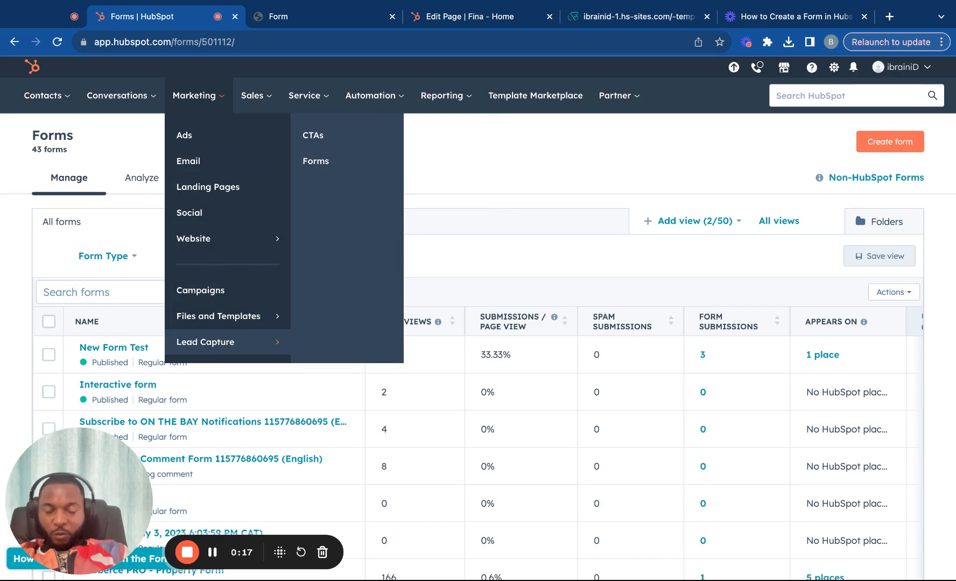
pyautogui.click(322, 162)
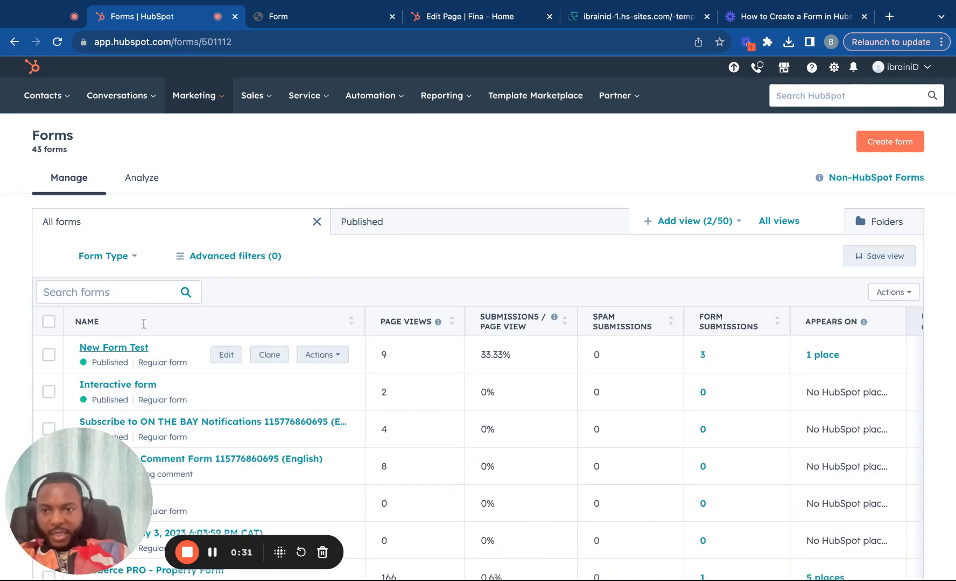
pyautogui.click(226, 359)
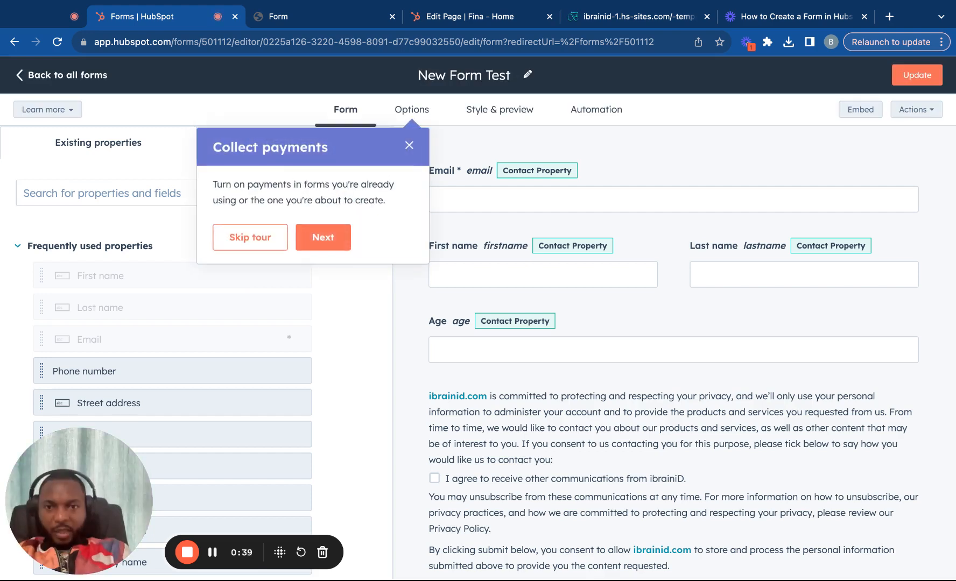
pyautogui.click(410, 146)
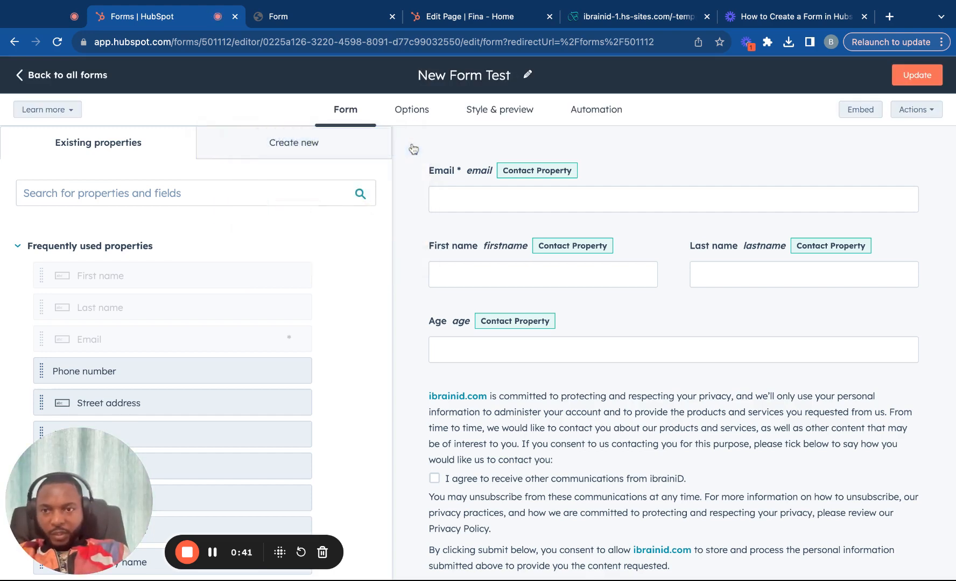
# Step: Review the frequently used properties and the other form elements such as CAPTCHA and data privacy options, collapsing each section
pyautogui.scroll(-3, 382, 295)
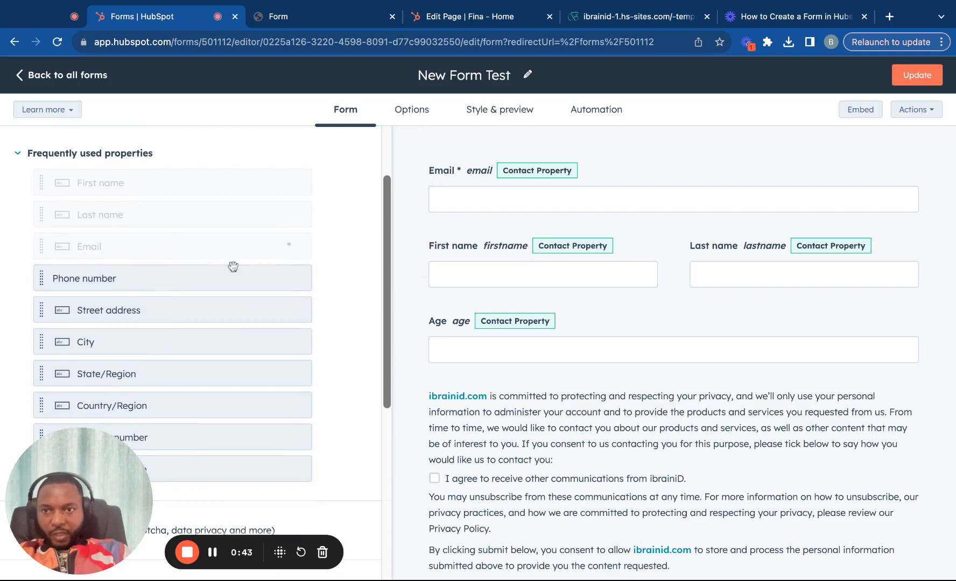
pyautogui.scroll(-5, 163, 238)
pyautogui.scroll(5, 163, 238)
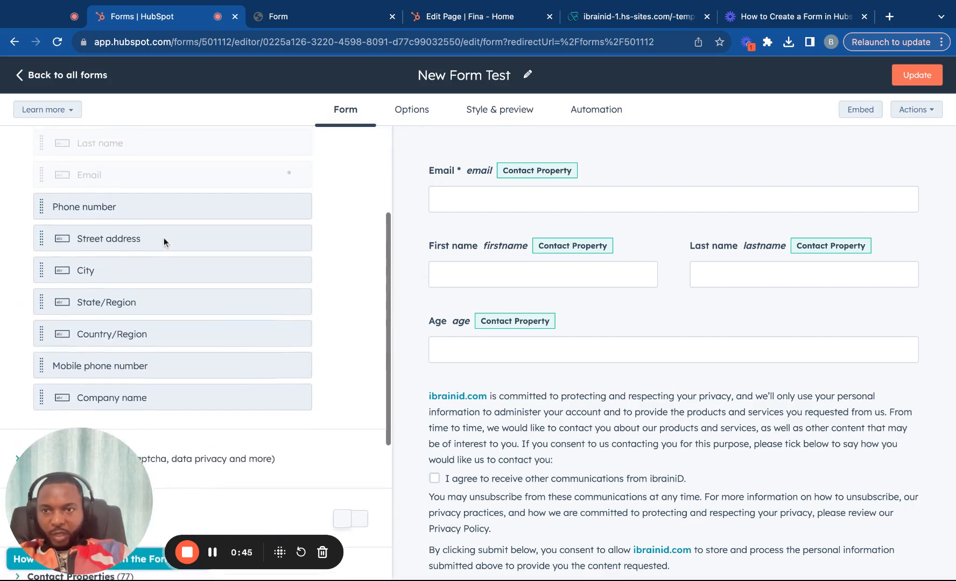
pyautogui.scroll(3, 164, 237)
pyautogui.scroll(-6, 164, 237)
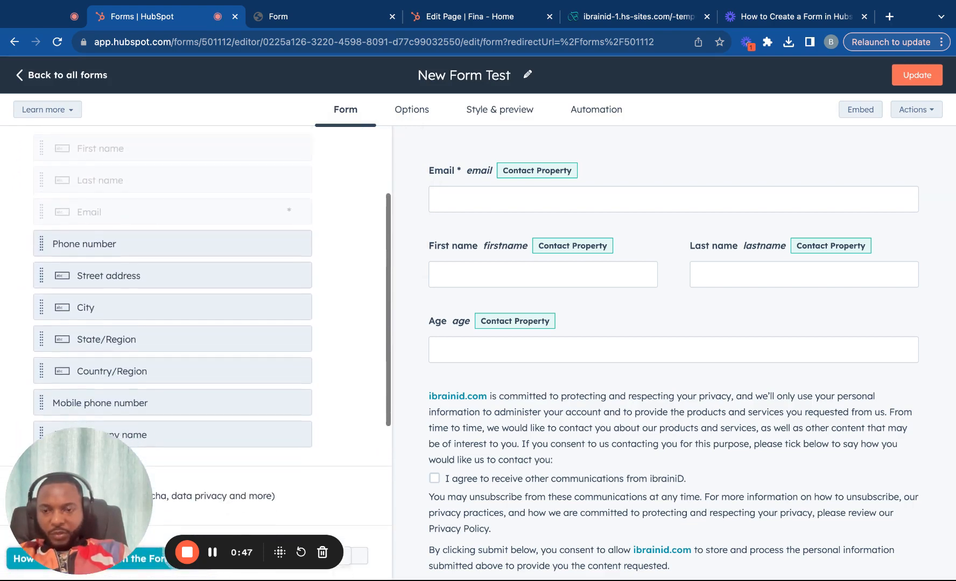
pyautogui.scroll(5, 54, 206)
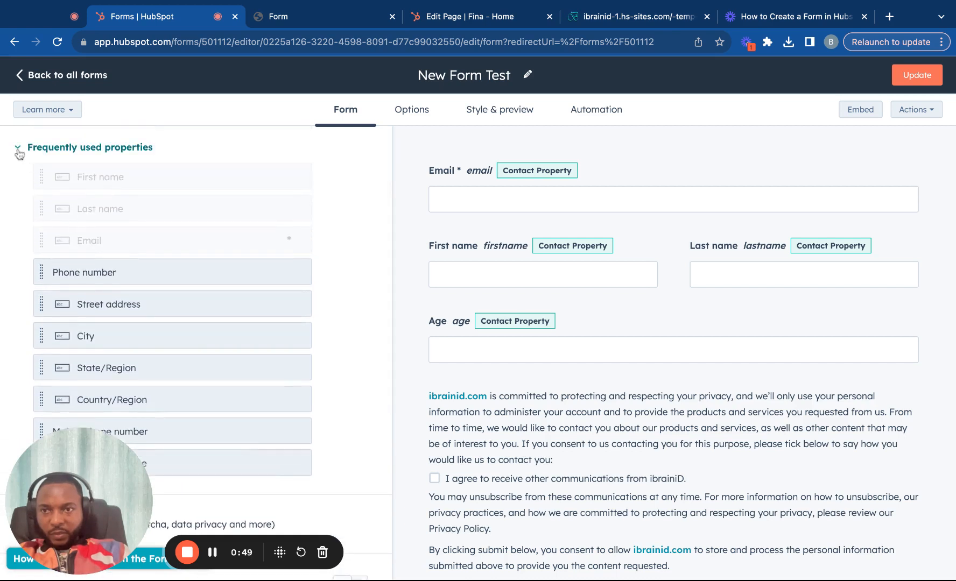
pyautogui.click(18, 149)
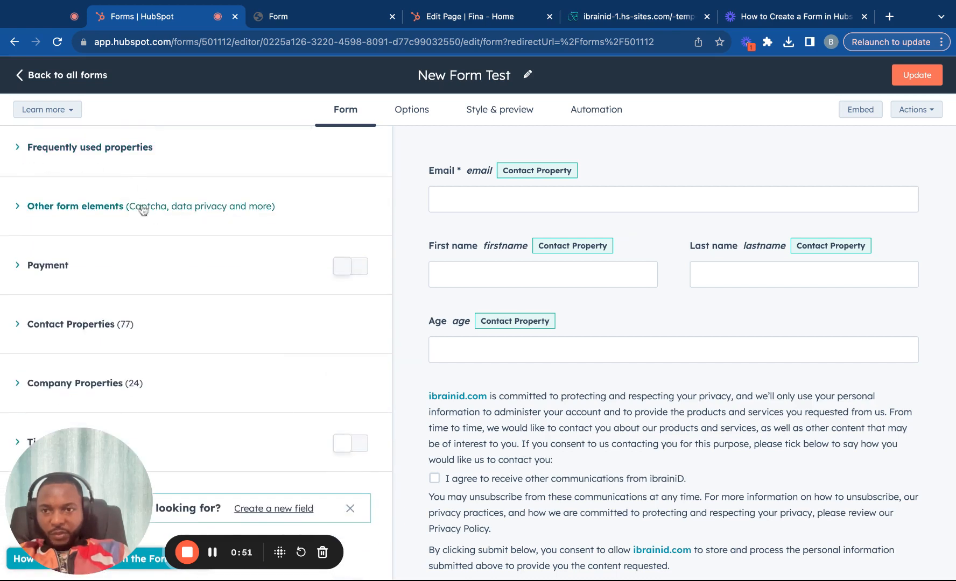
pyautogui.click(20, 213)
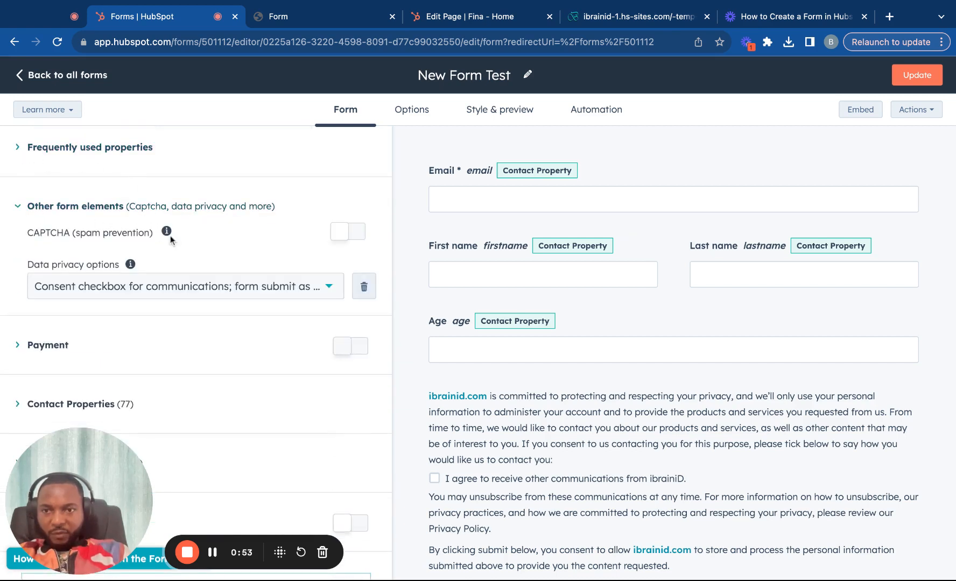
pyautogui.click(24, 210)
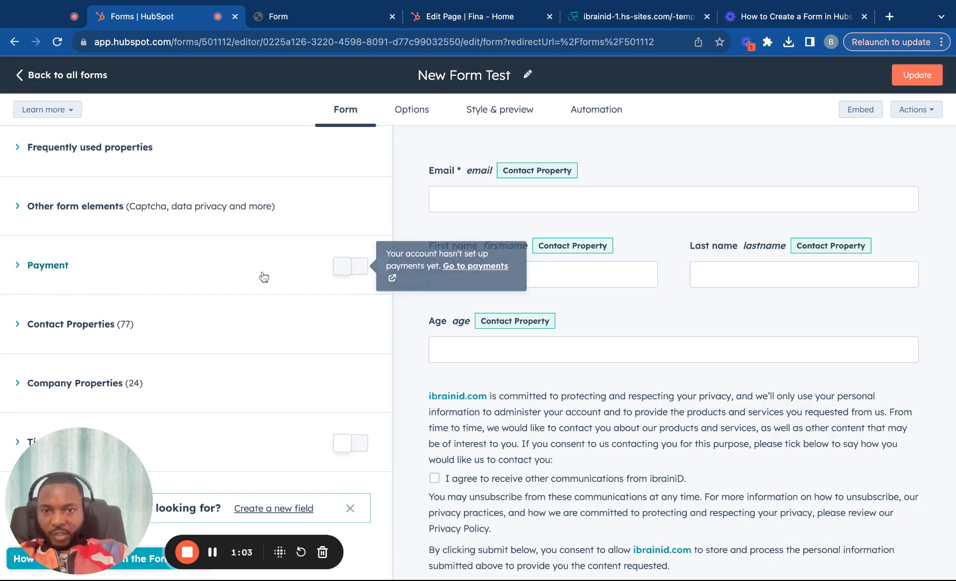
# Step: Examine the Contact Properties, covering the contact information and social media information groups, and collapse them
pyautogui.scroll(-1, 242, 280)
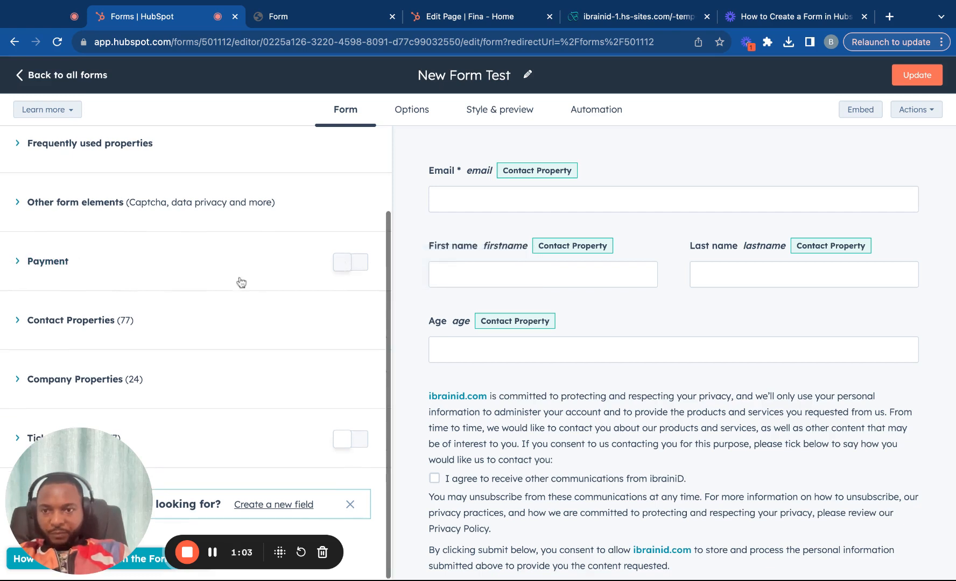
pyautogui.click(19, 321)
pyautogui.scroll(-10, 182, 380)
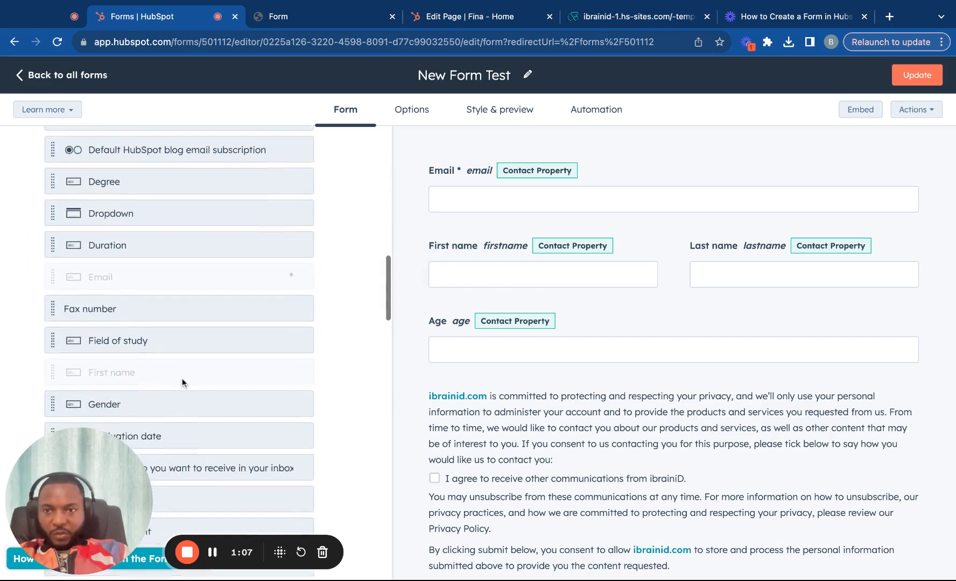
pyautogui.scroll(5, 182, 380)
pyautogui.scroll(6, 183, 378)
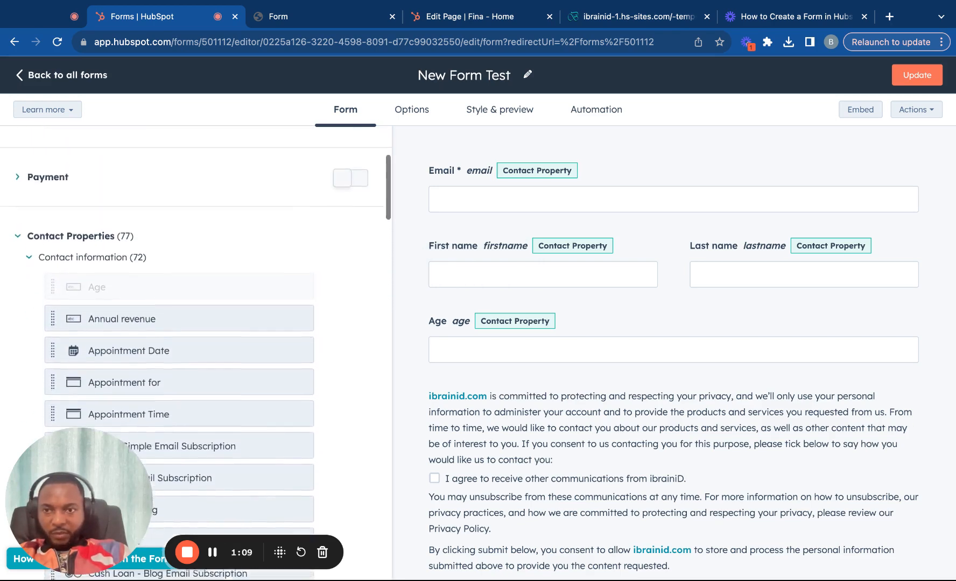
pyautogui.click(28, 284)
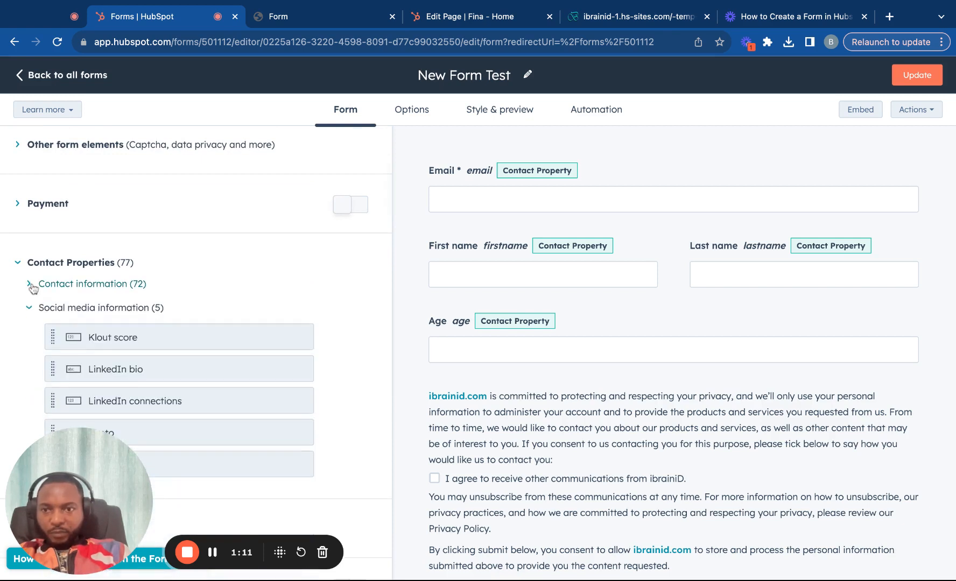
pyautogui.scroll(-3, 113, 319)
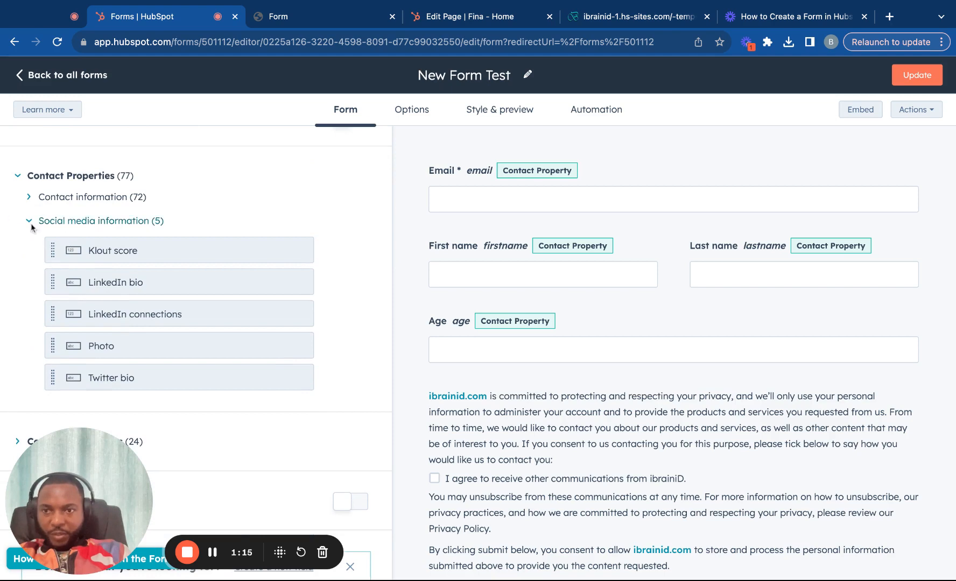
pyautogui.click(29, 223)
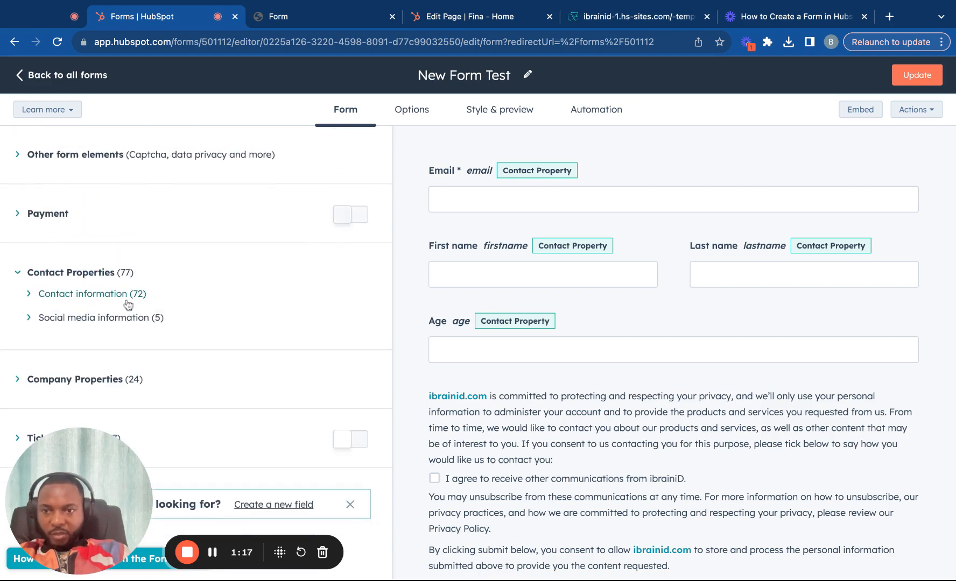
pyautogui.click(75, 273)
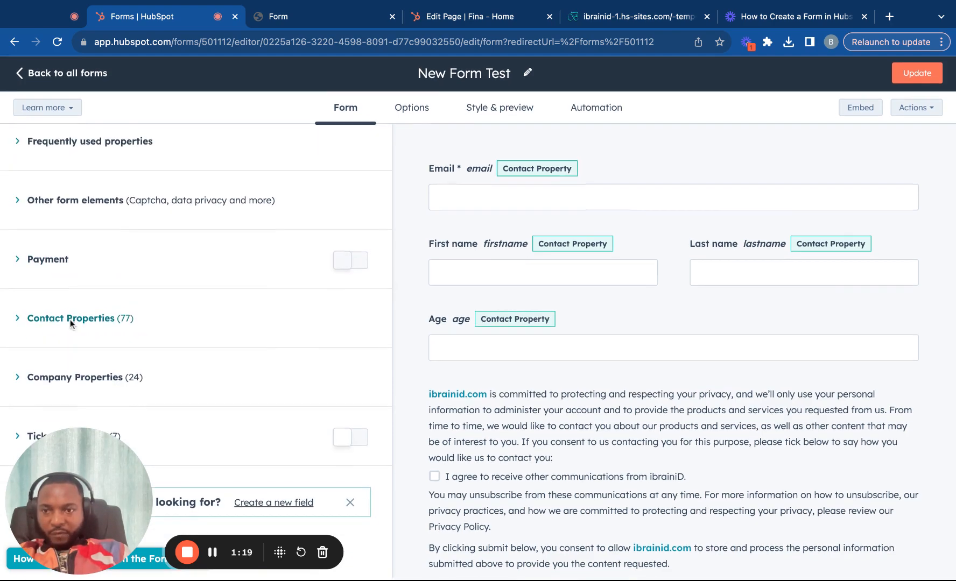
# Step: Examine the available Company Properties for the form and collapse the section
pyautogui.moveTo(77, 440); pyautogui.dragTo(536, 390)
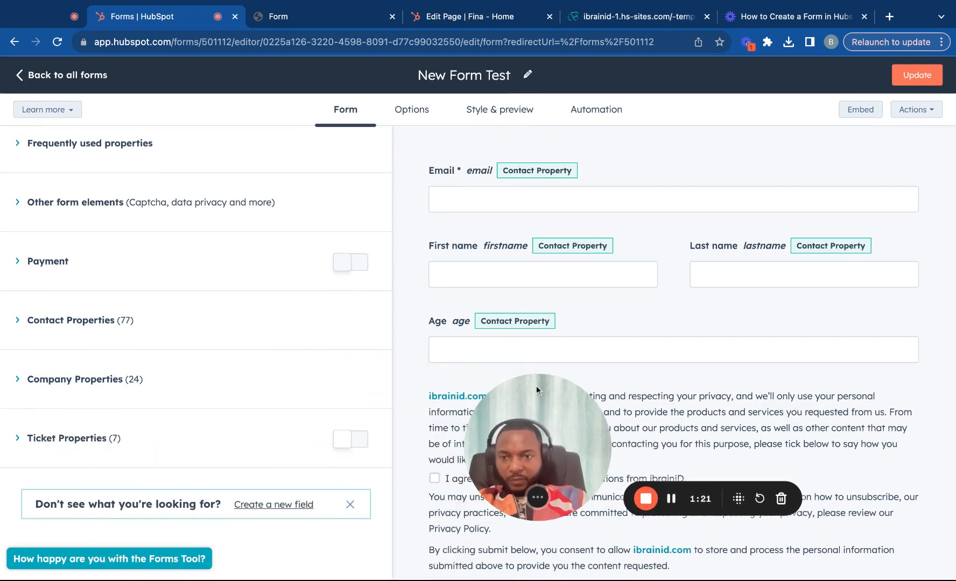
pyautogui.click(109, 374)
pyautogui.scroll(-10, 111, 379)
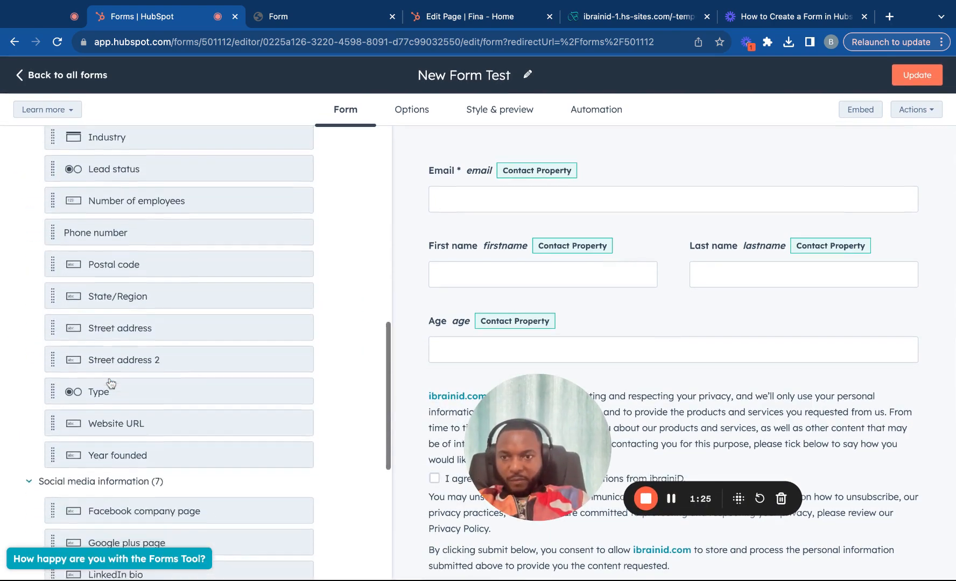
pyautogui.scroll(10, 111, 382)
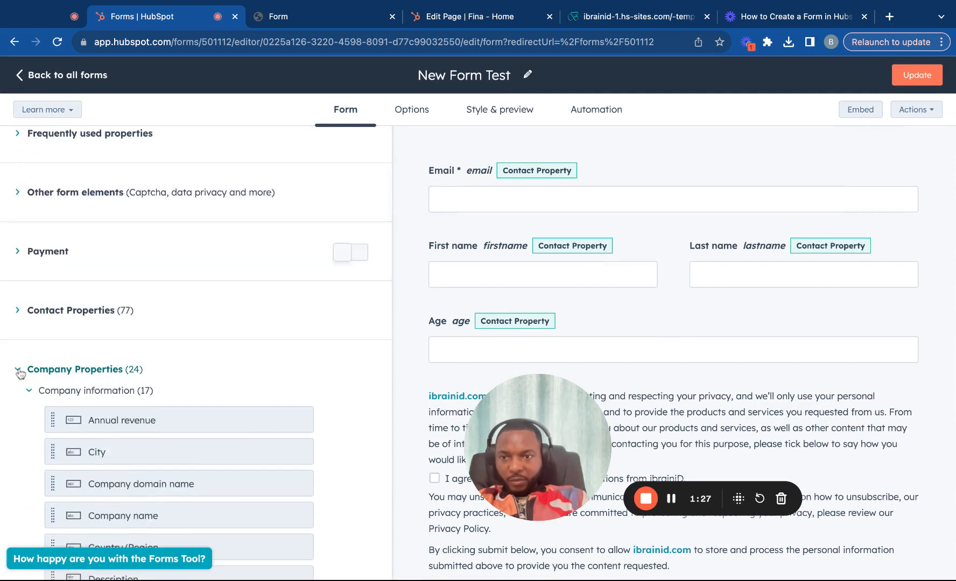
pyautogui.click(19, 377)
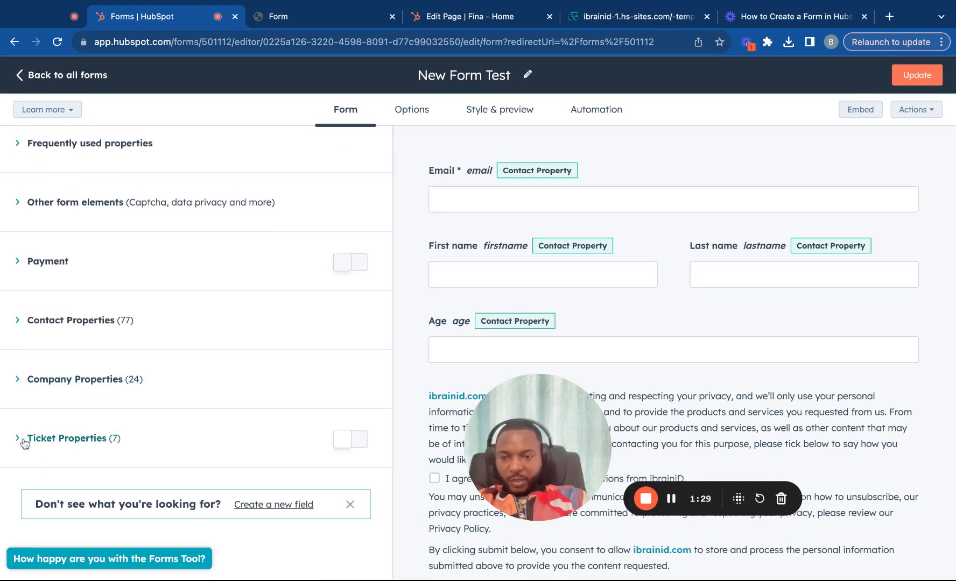
pyautogui.scroll(-1, 86, 449)
pyautogui.scroll(-1, 50, 447)
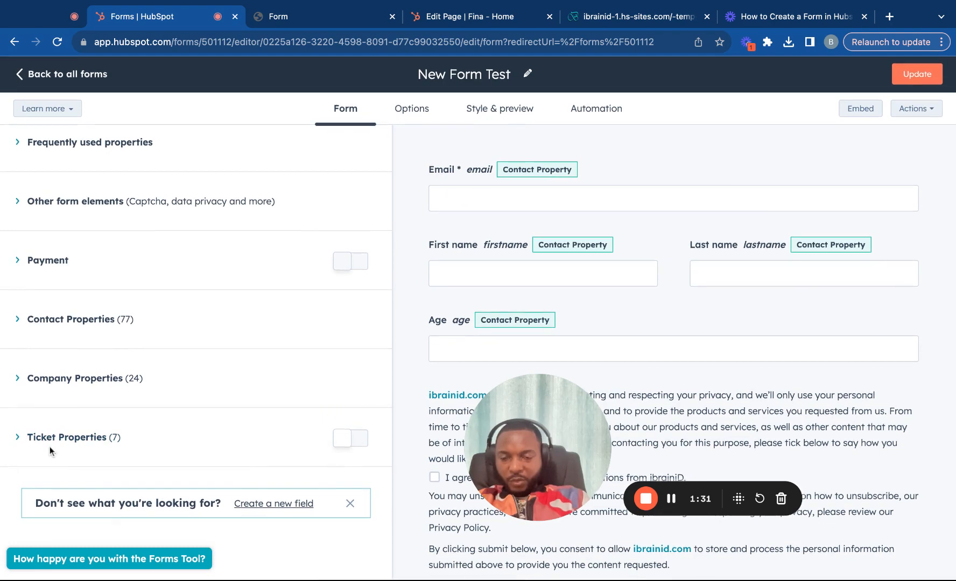
pyautogui.scroll(5, 245, 409)
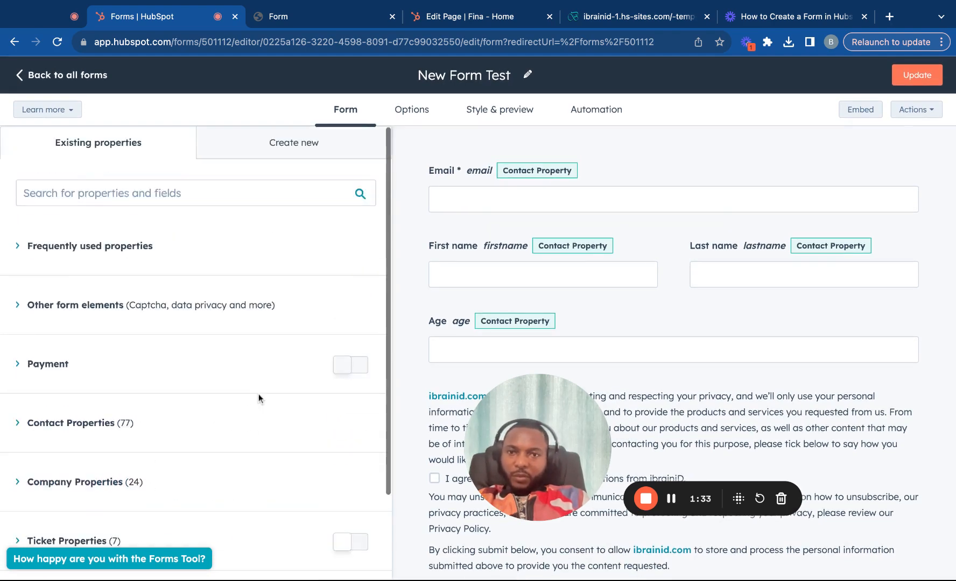
# Step: Review the field types available for creating new form fields, and return to the existing properties
pyautogui.doubleClick(288, 146)
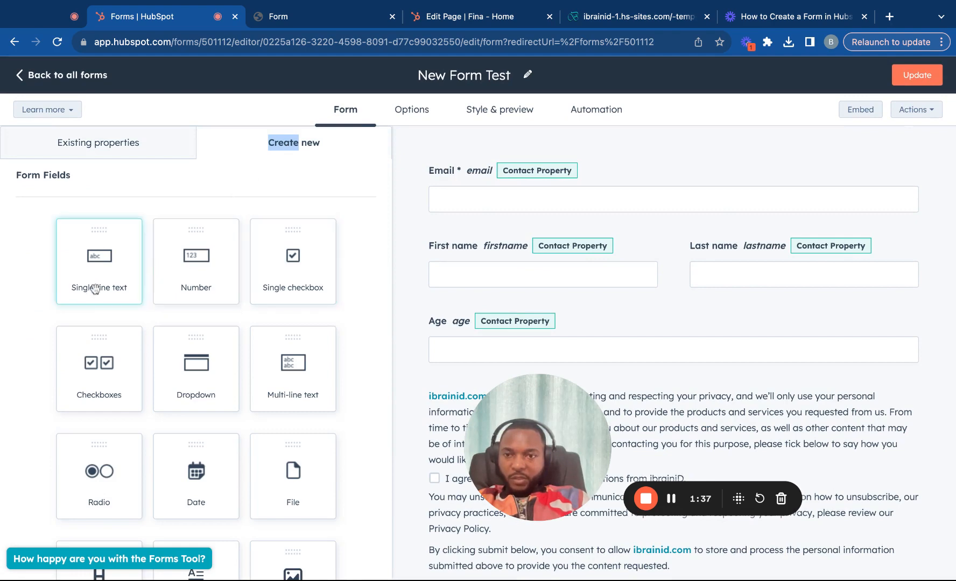
pyautogui.scroll(-2, 194, 334)
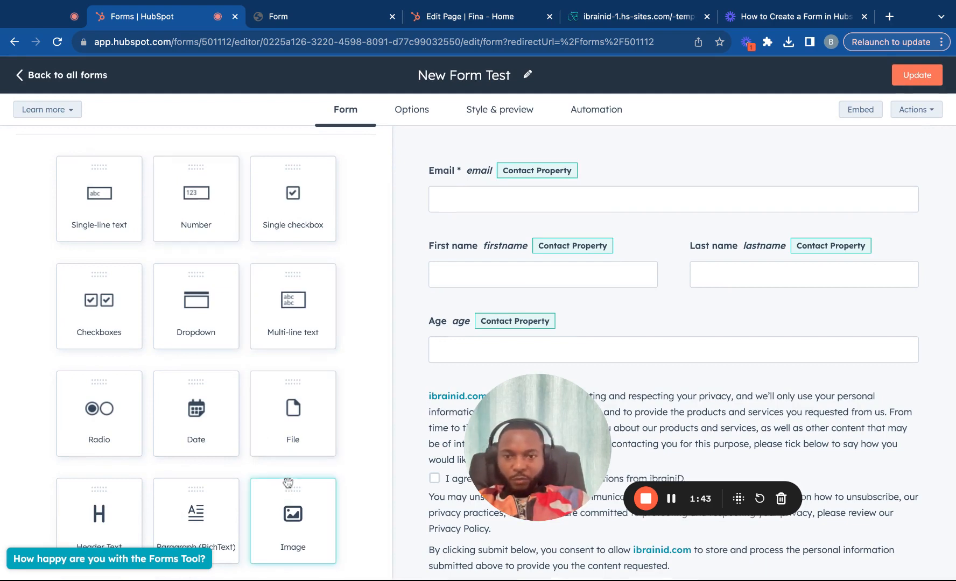
pyautogui.scroll(2, 302, 312)
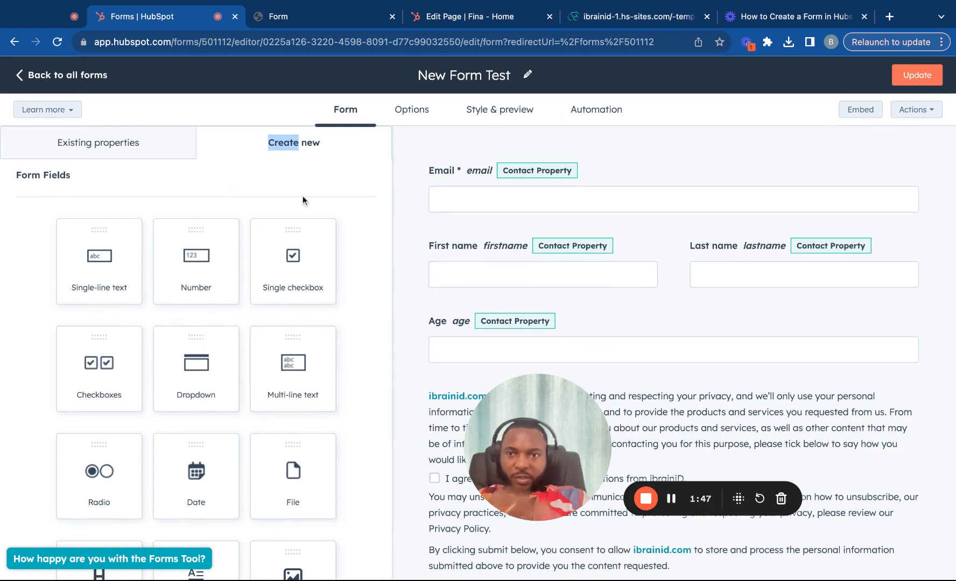
pyautogui.click(126, 149)
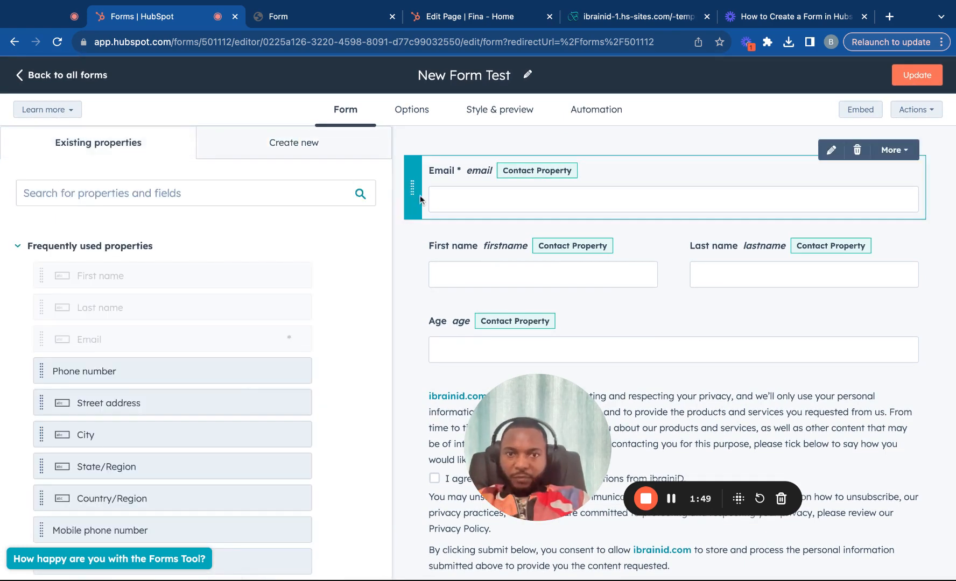
# Step: Look over the form's current layout and check the additional options of the Last name field without changing them
pyautogui.moveTo(566, 408); pyautogui.dragTo(151, 379)
pyautogui.scroll(-2, 630, 225)
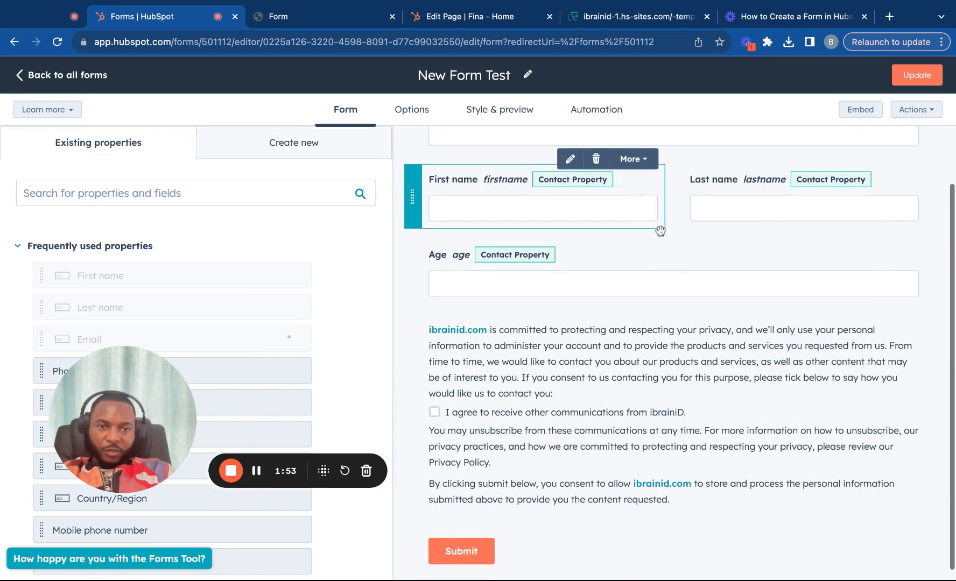
pyautogui.scroll(2, 645, 313)
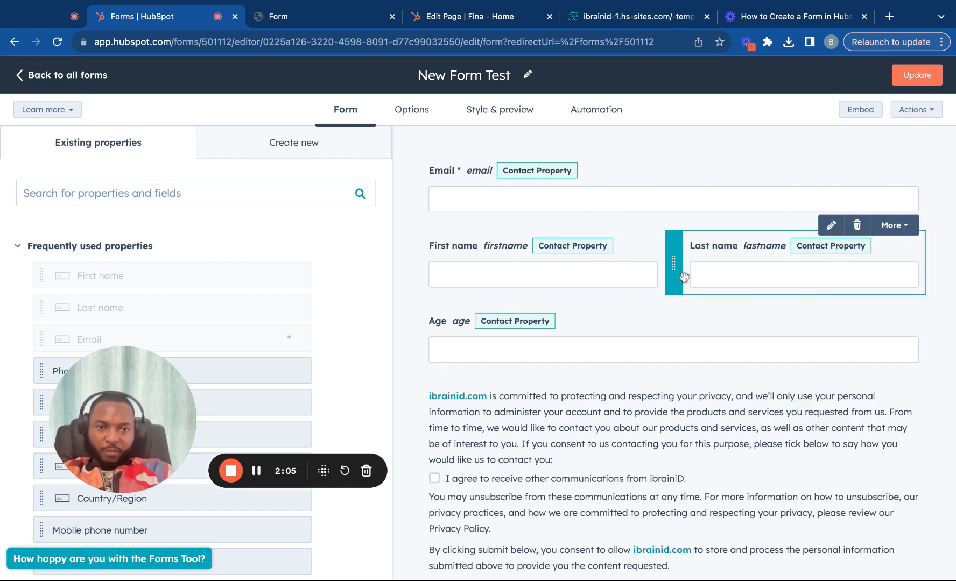
pyautogui.click(910, 226)
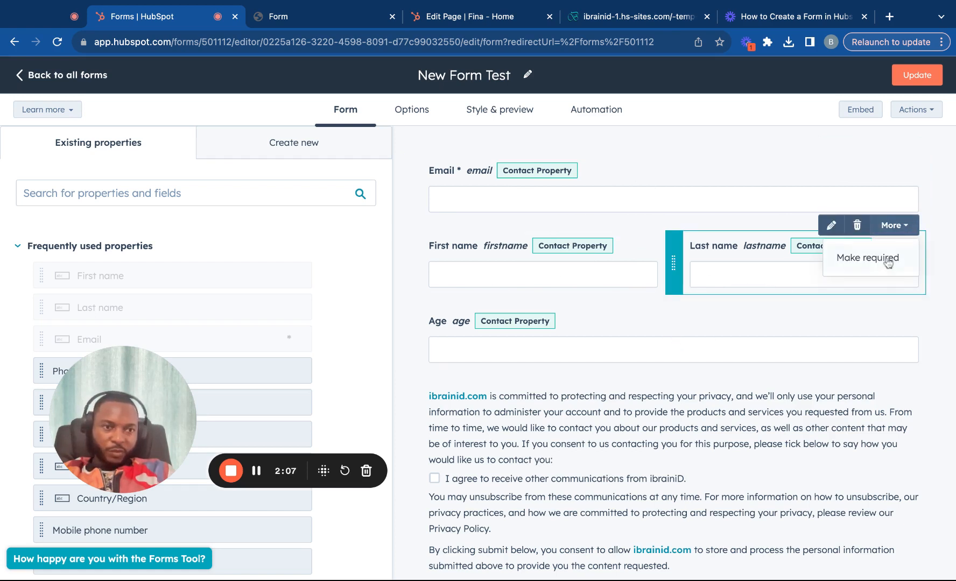
pyautogui.click(943, 231)
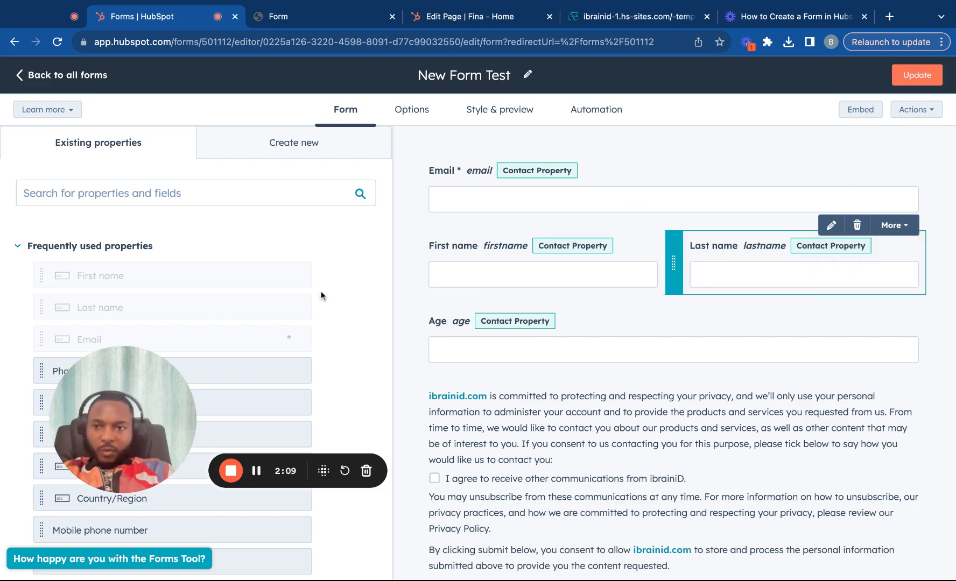
# Step: Add the Street address property to the form and place it on its own row between the name fields and Age
pyautogui.scroll(-3, 296, 277)
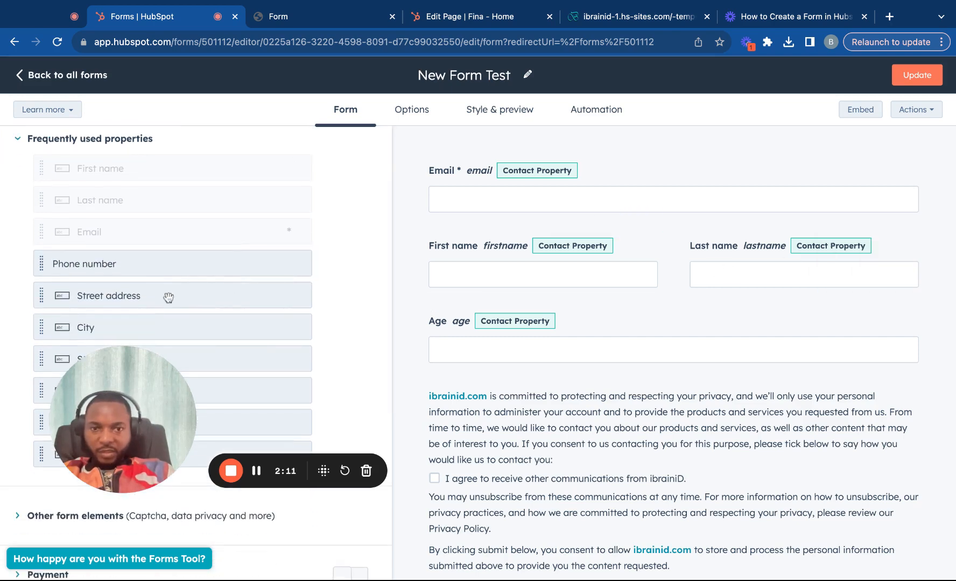
pyautogui.moveTo(168, 298); pyautogui.dragTo(936, 285)
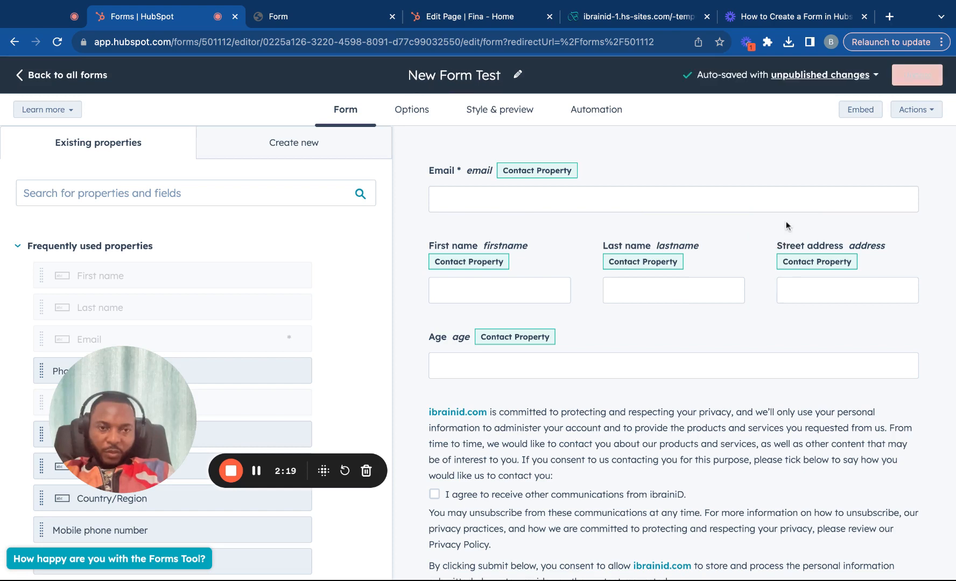
pyautogui.moveTo(765, 249); pyautogui.dragTo(765, 318)
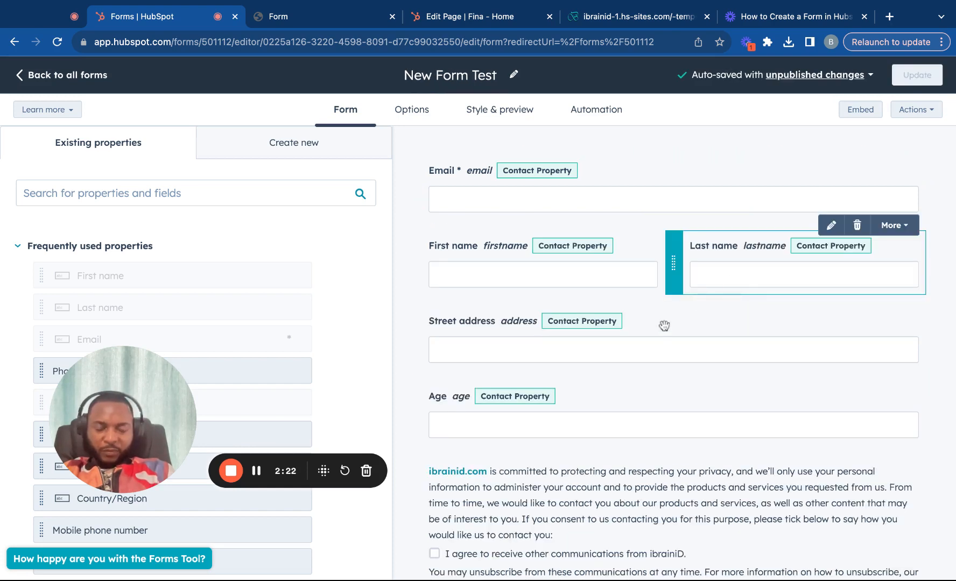
# Step: Move the Street address field beside Last name, and finally onto its own row between Email and the name fields
pyautogui.scroll(-3, 664, 326)
pyautogui.scroll(2, 665, 326)
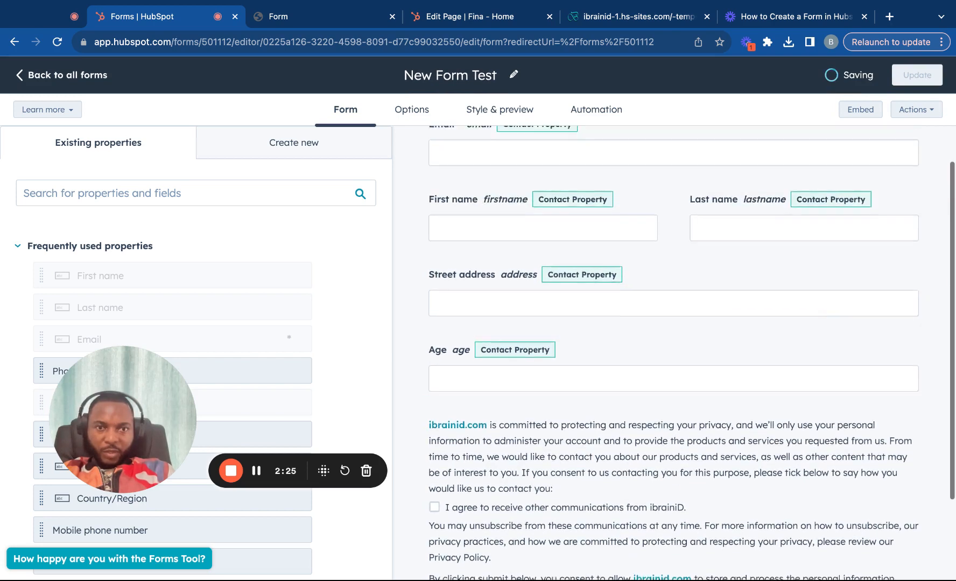
pyautogui.scroll(1, 651, 279)
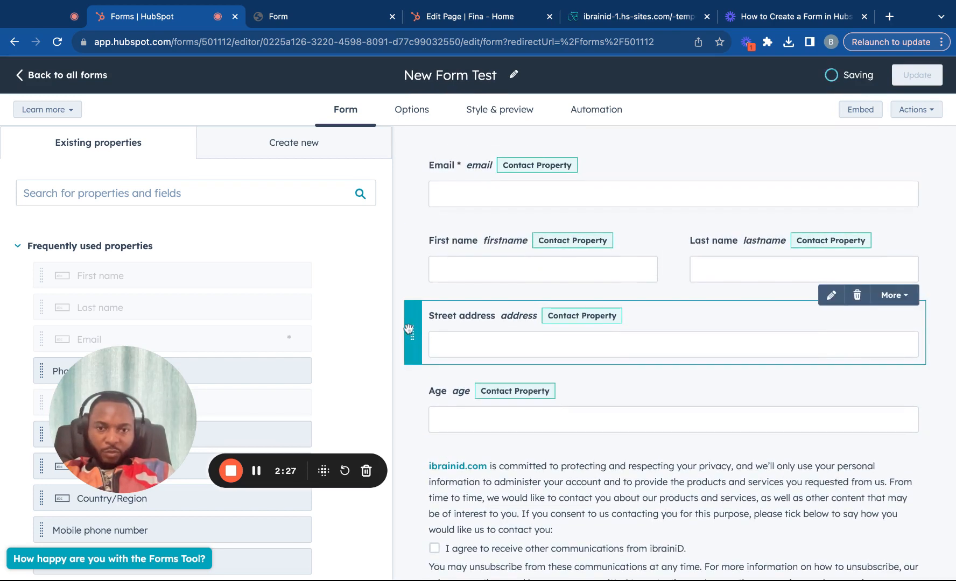
pyautogui.moveTo(411, 326); pyautogui.dragTo(927, 273)
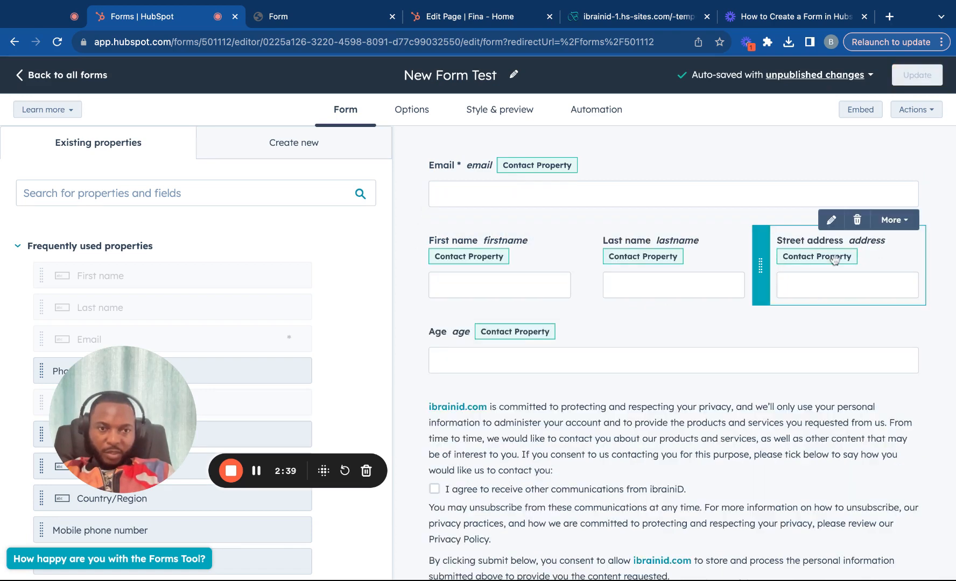
pyautogui.moveTo(764, 263); pyautogui.dragTo(656, 230)
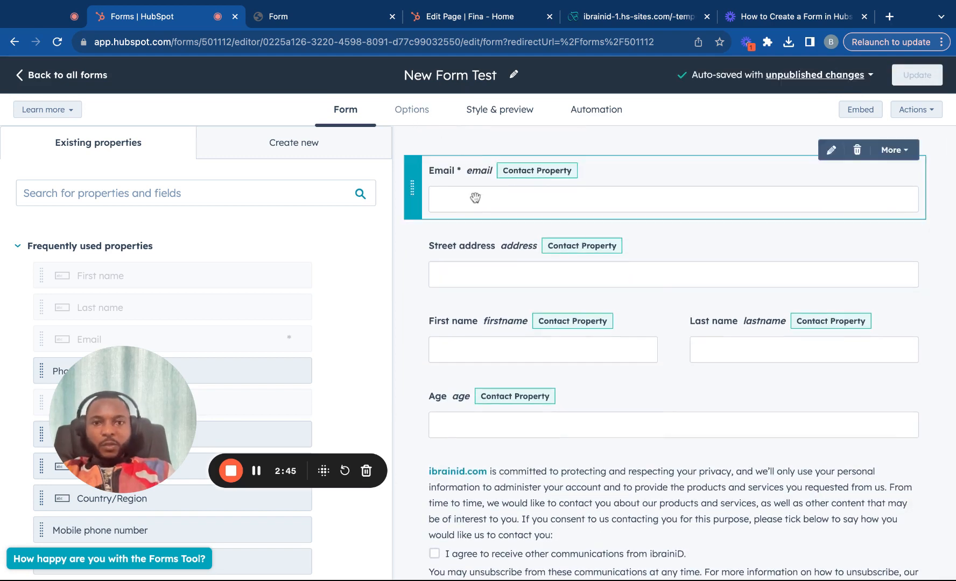
# Step: Change the label of the form's submit button to "Download"
pyautogui.scroll(-3, 504, 269)
pyautogui.scroll(3, 504, 271)
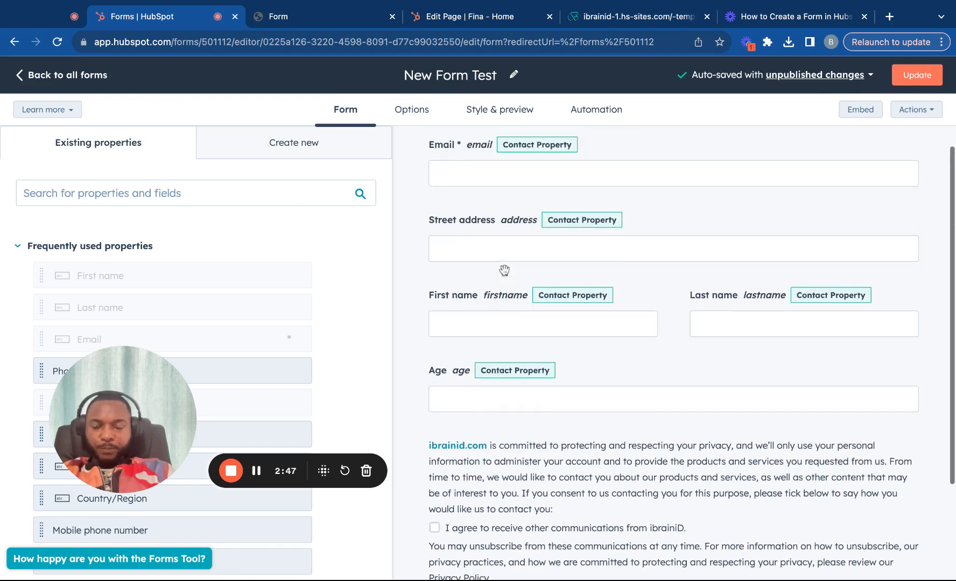
pyautogui.scroll(-3, 503, 270)
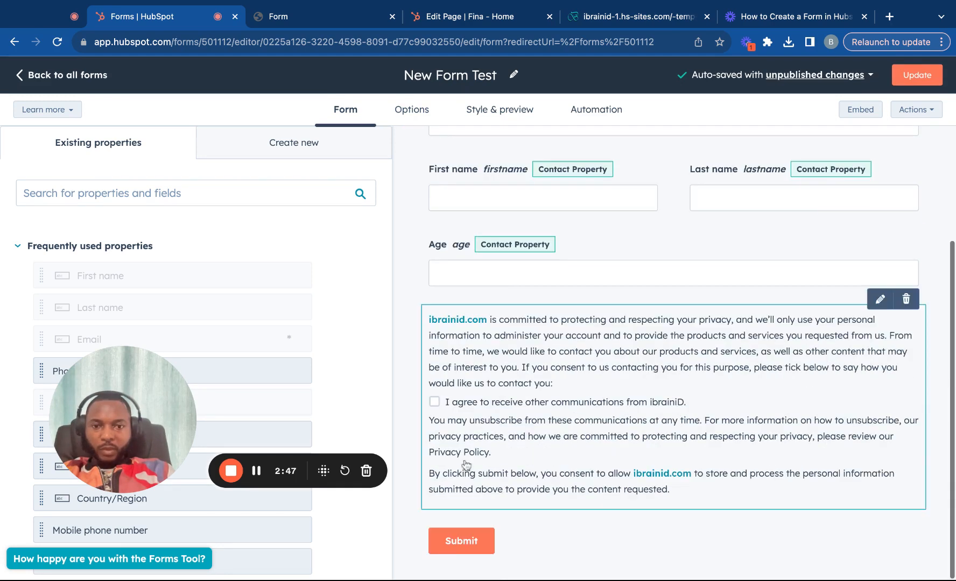
pyautogui.click(493, 534)
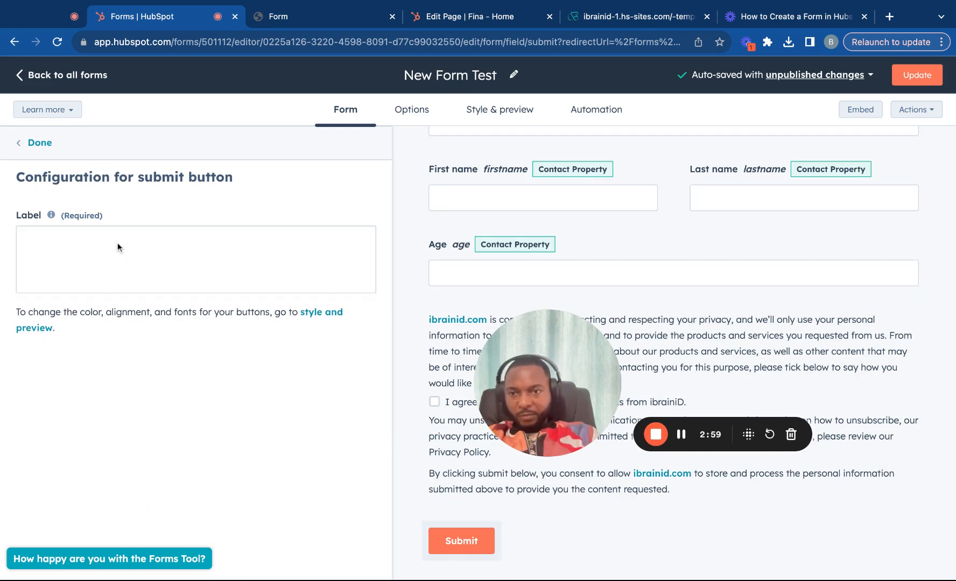
pyautogui.doubleClick(79, 245)
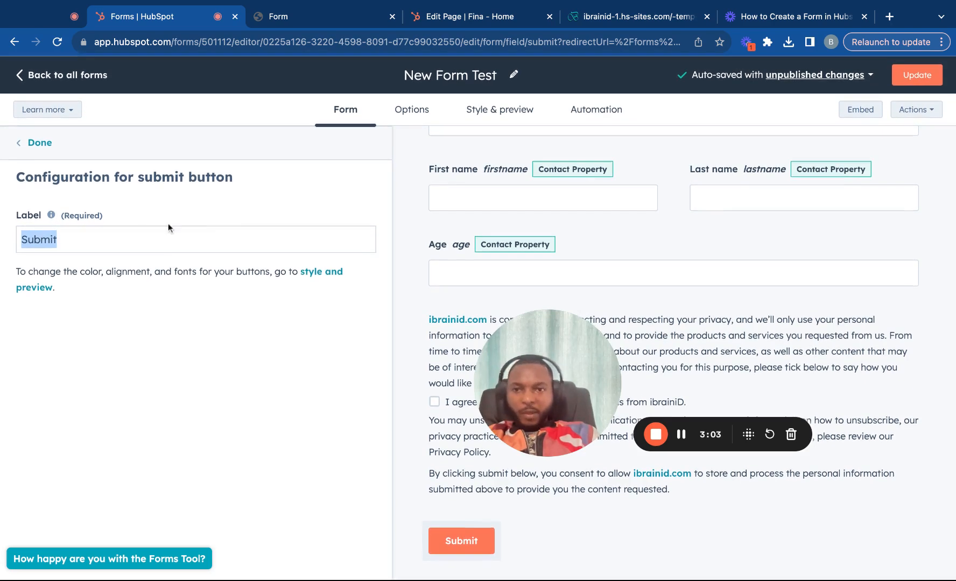
pyautogui.write('Download')
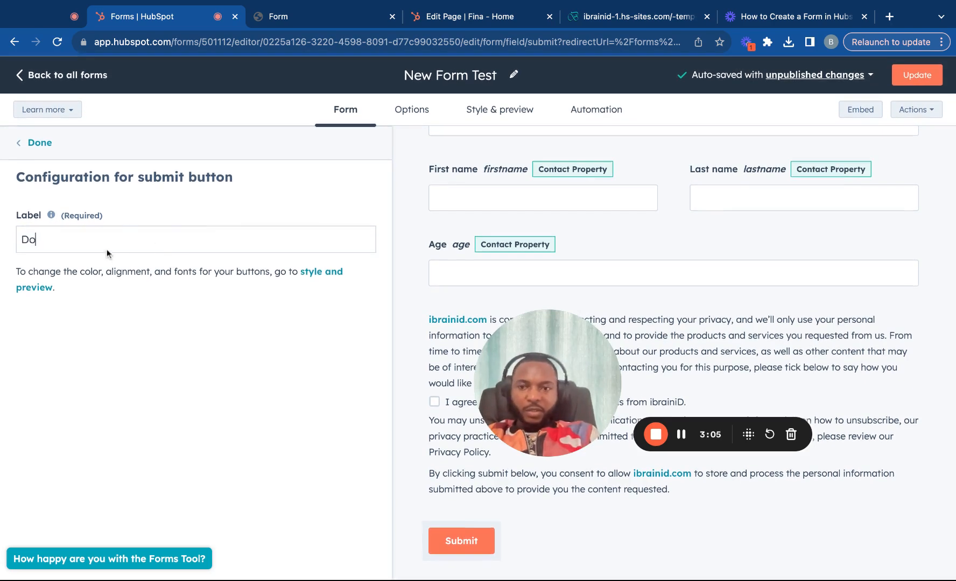
# Step: Review the after-submission choices in the form's options, trying the thank you message and returning to redirecting to another page
pyautogui.click(415, 122)
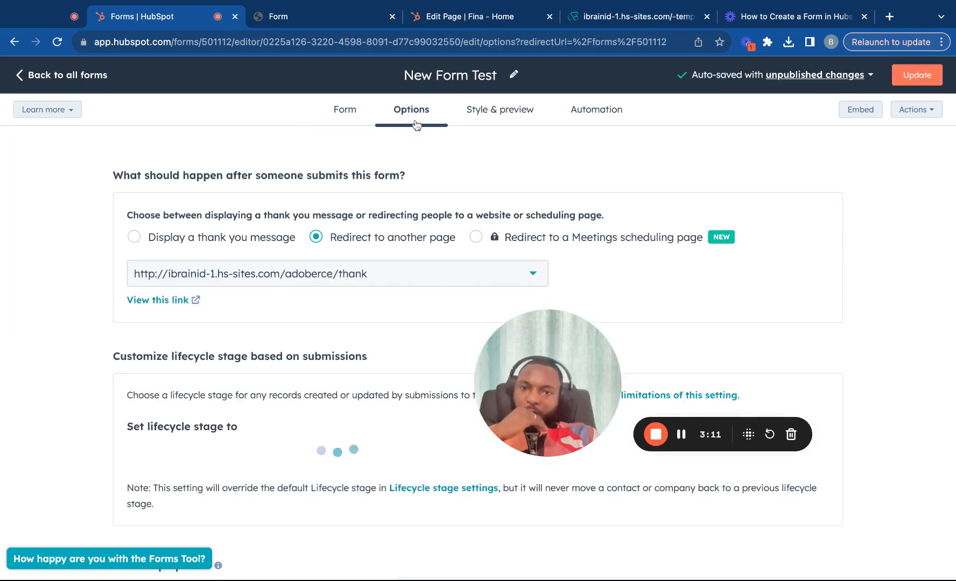
pyautogui.click(348, 110)
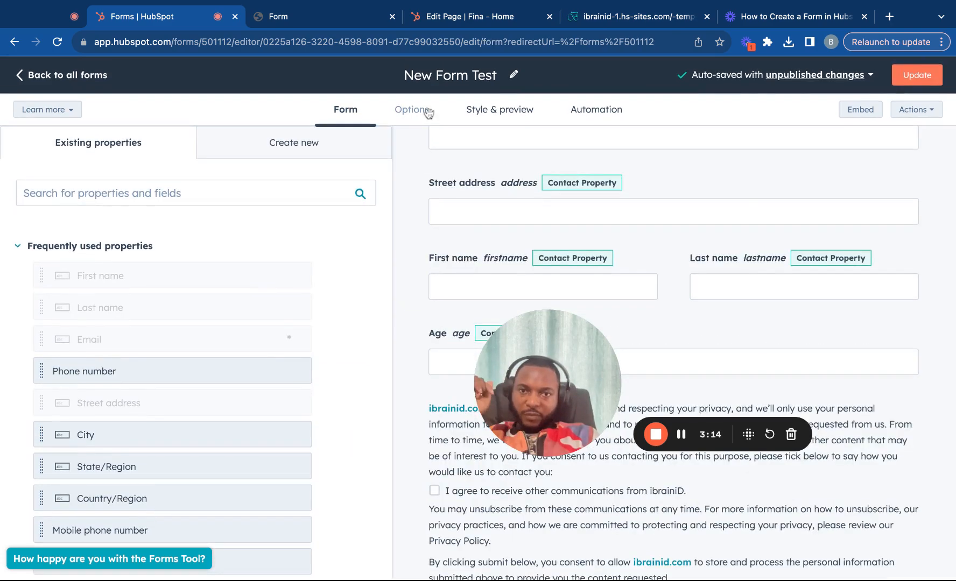
pyautogui.click(429, 111)
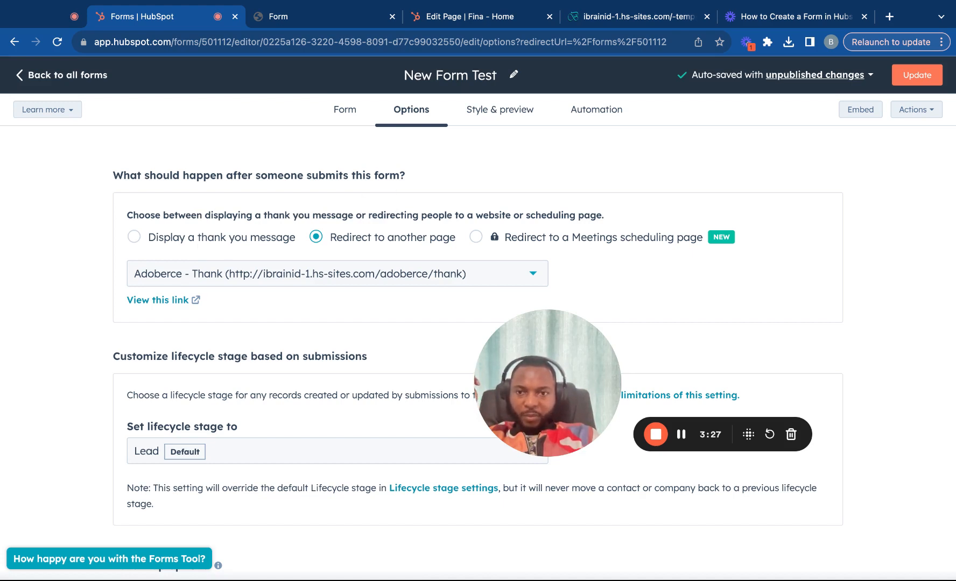
pyautogui.click(246, 244)
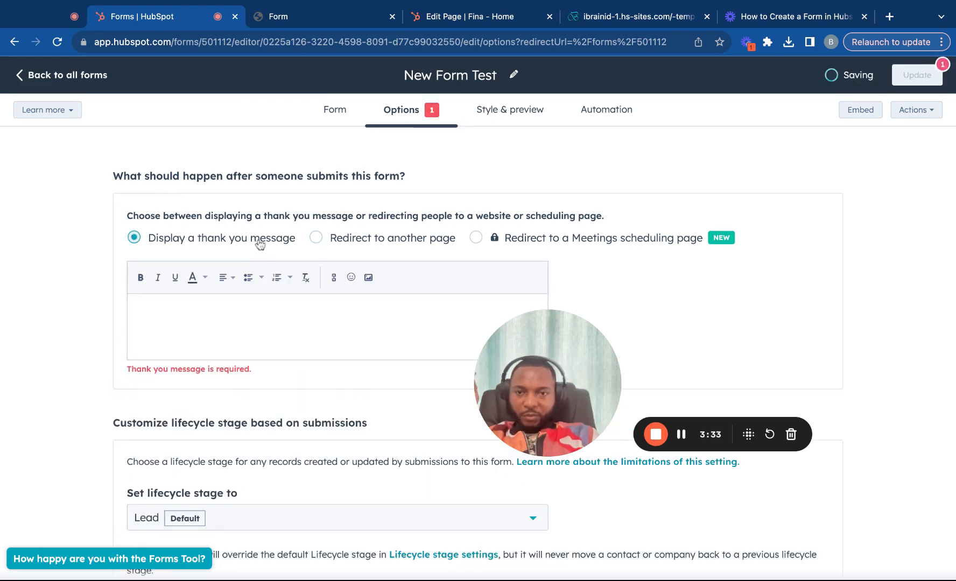
pyautogui.click(325, 238)
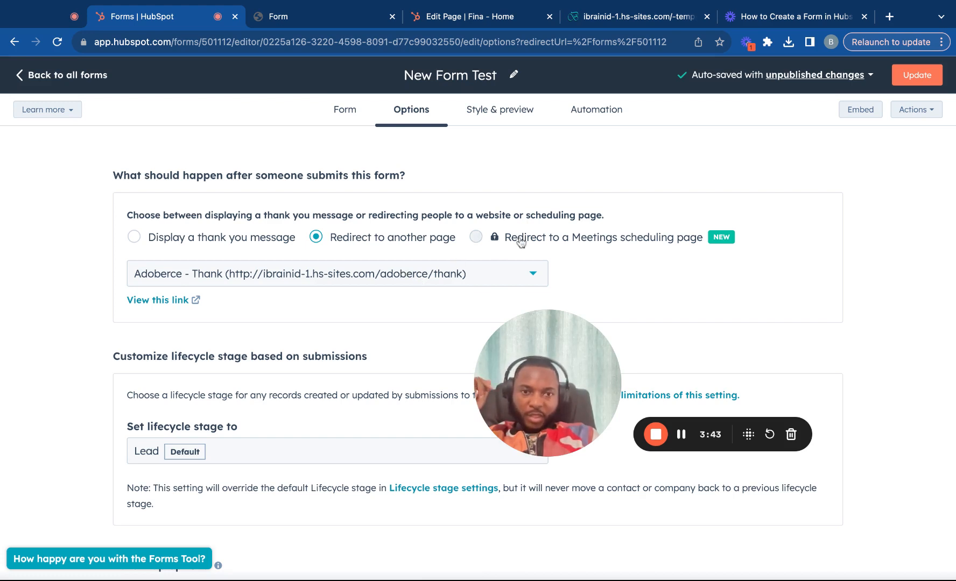
# Step: Examine the lifecycle stages available for records created by form submissions, and close the list without selecting one
pyautogui.scroll(-1, 521, 243)
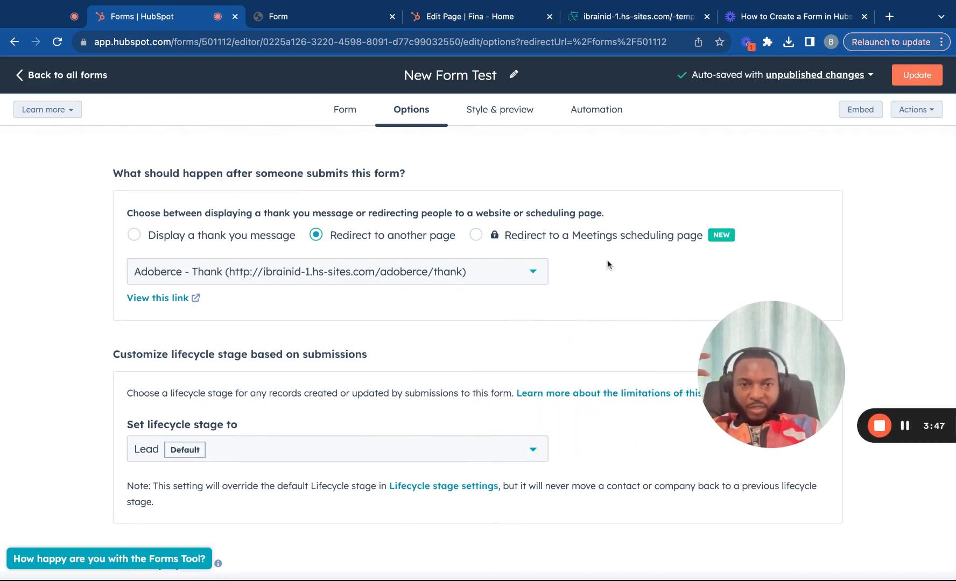
pyautogui.scroll(-2, 608, 252)
pyautogui.scroll(-3, 608, 252)
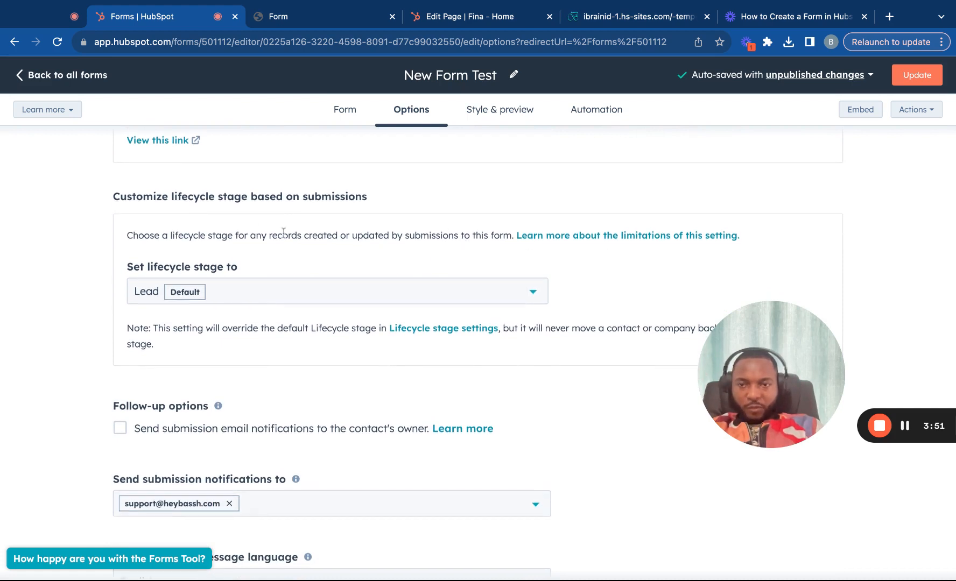
pyautogui.scroll(-1, 339, 248)
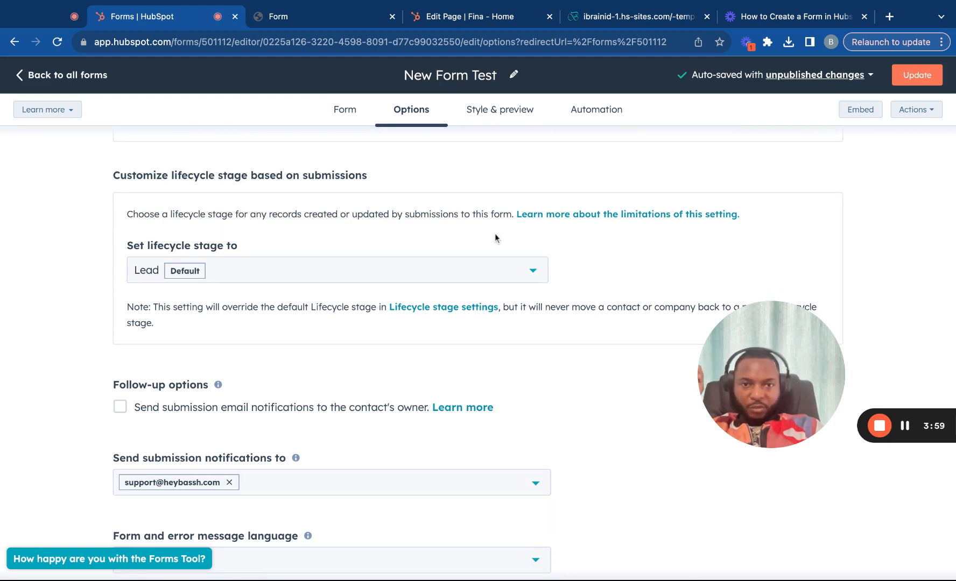
pyautogui.click(439, 282)
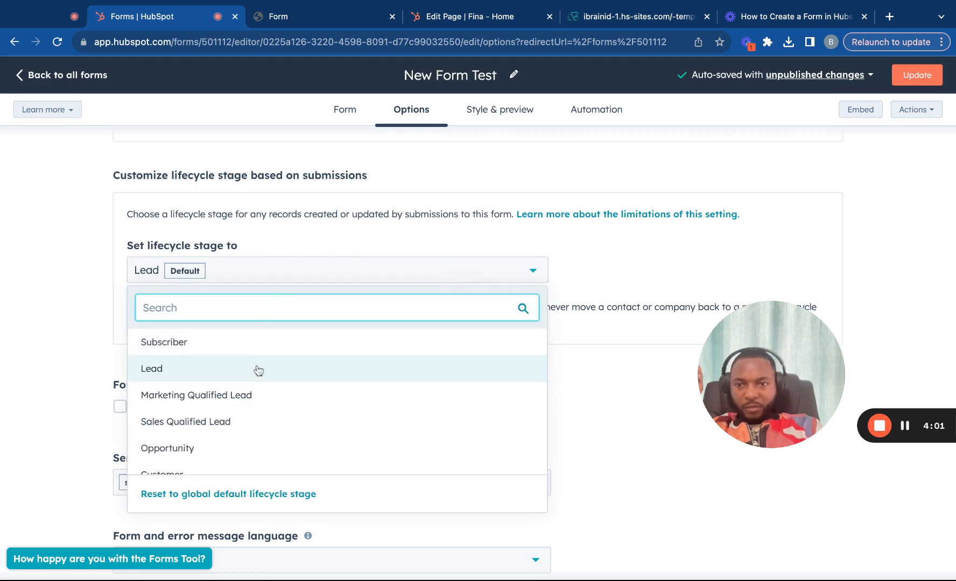
pyautogui.scroll(-2, 257, 380)
pyautogui.scroll(3, 256, 380)
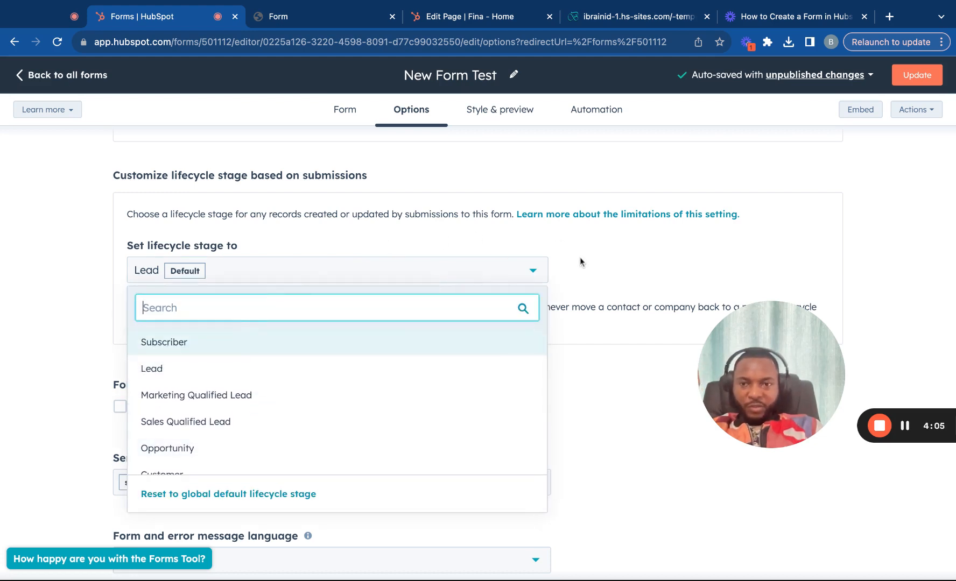
pyautogui.scroll(-1, 580, 262)
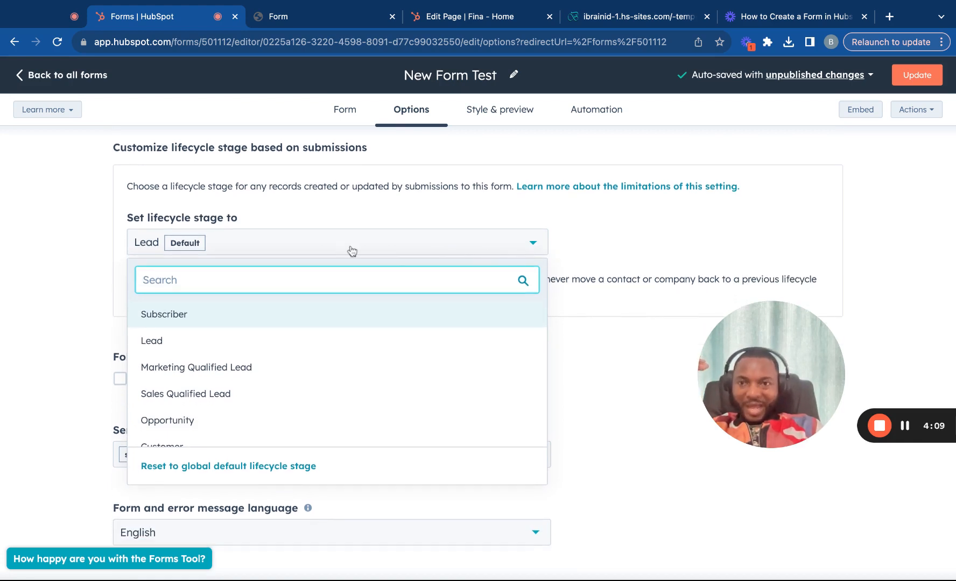
pyautogui.scroll(-2, 337, 385)
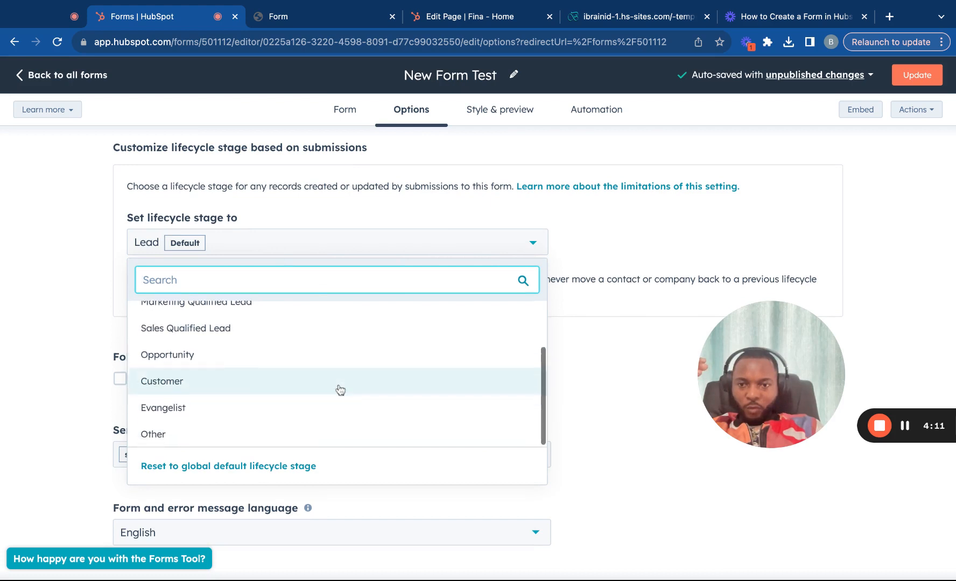
pyautogui.click(588, 362)
# Step: Enable submission email notifications to the contact's owner in the follow-up options
pyautogui.scroll(-2, 588, 361)
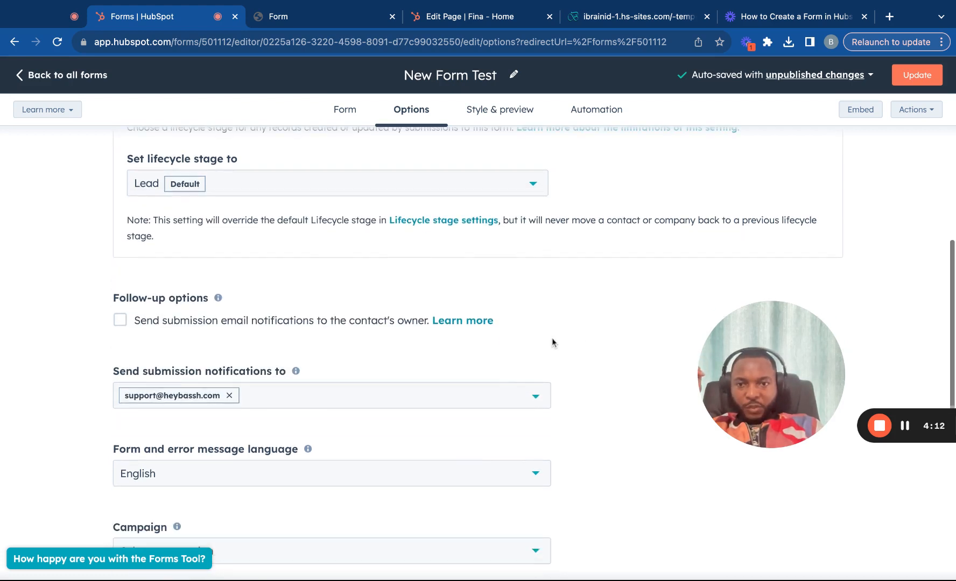
pyautogui.scroll(-1, 549, 336)
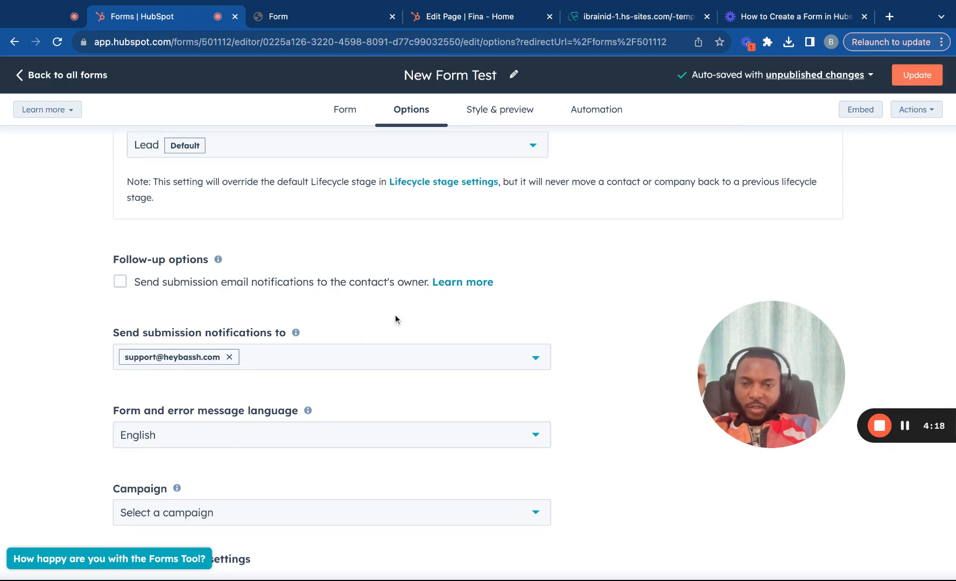
pyautogui.click(120, 283)
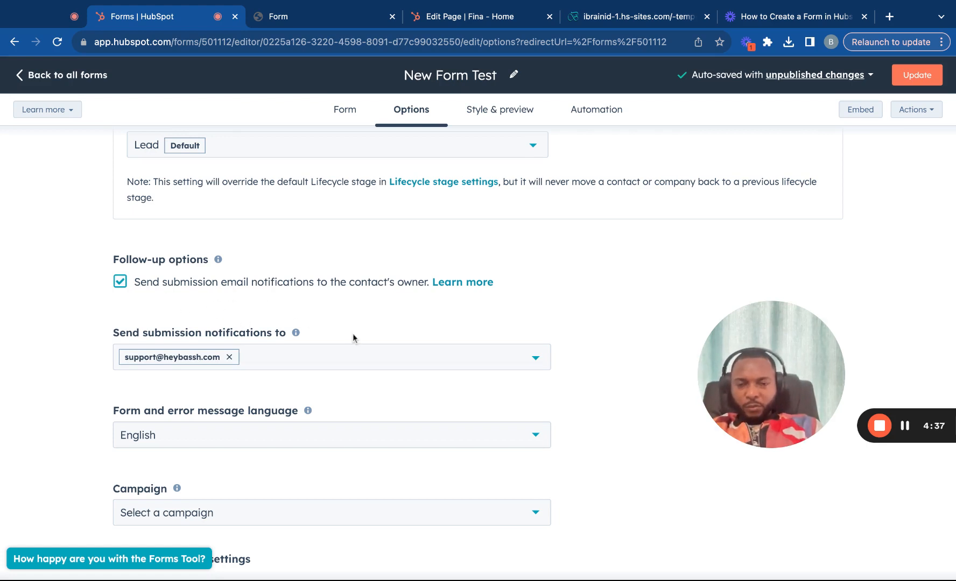
# Step: Review the remaining submission options and the languages available for form and error messages, closing the language list without choosing one
pyautogui.scroll(-1, 389, 323)
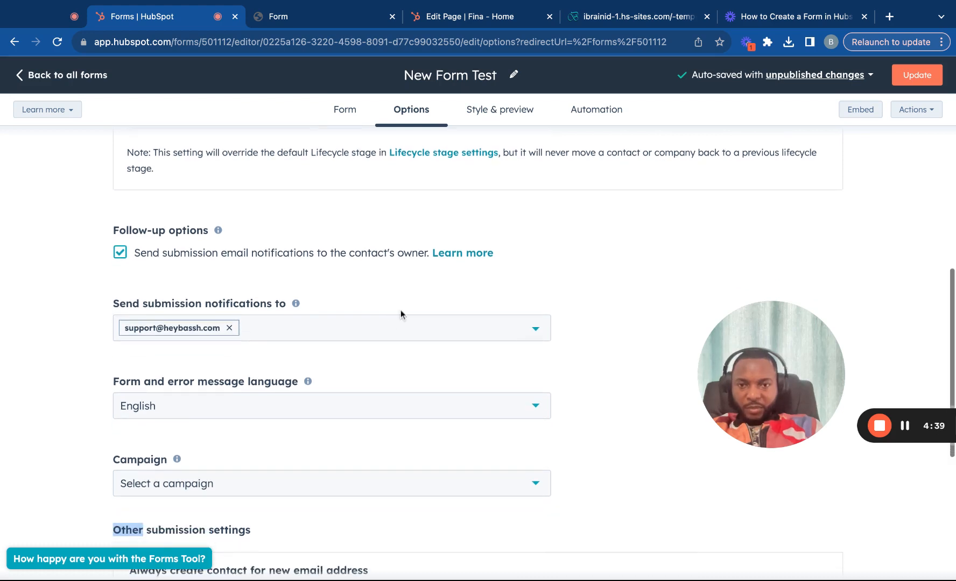
pyautogui.scroll(-1, 598, 323)
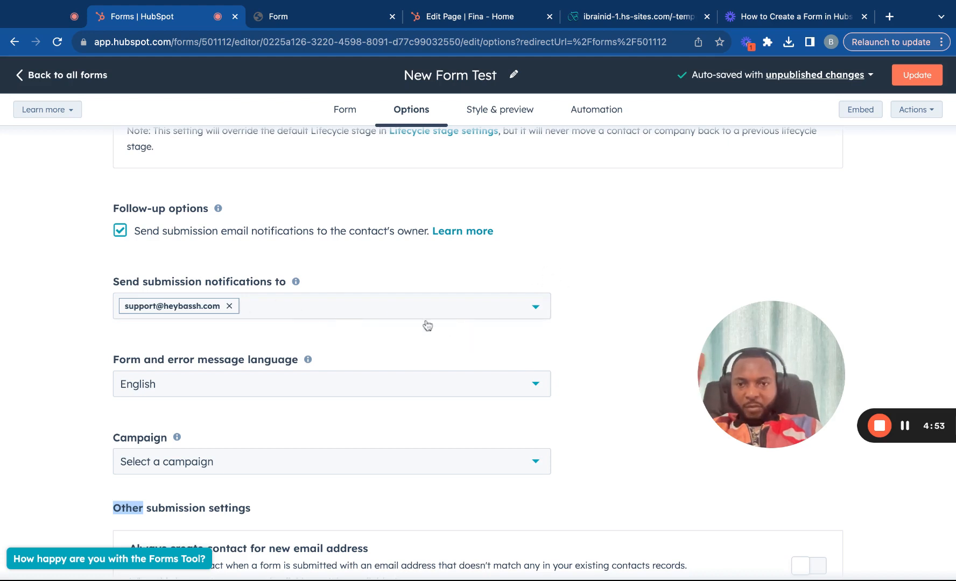
pyautogui.scroll(-1, 578, 284)
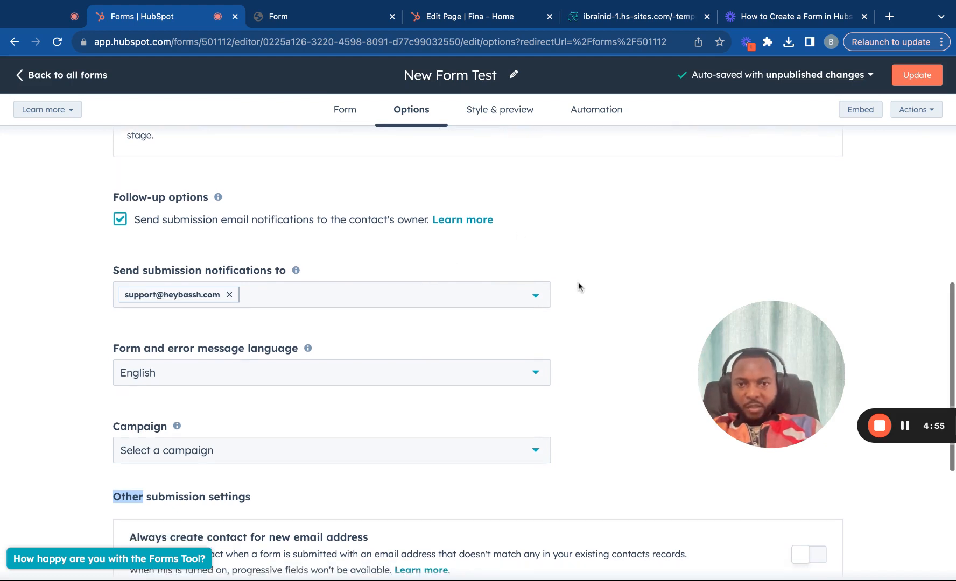
pyautogui.scroll(-2, 479, 288)
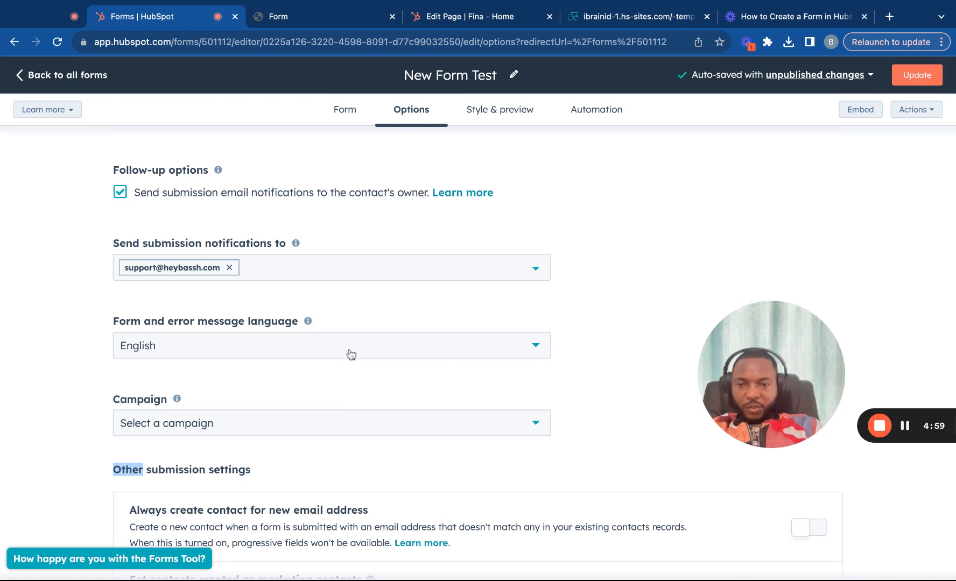
pyautogui.scroll(-2, 349, 353)
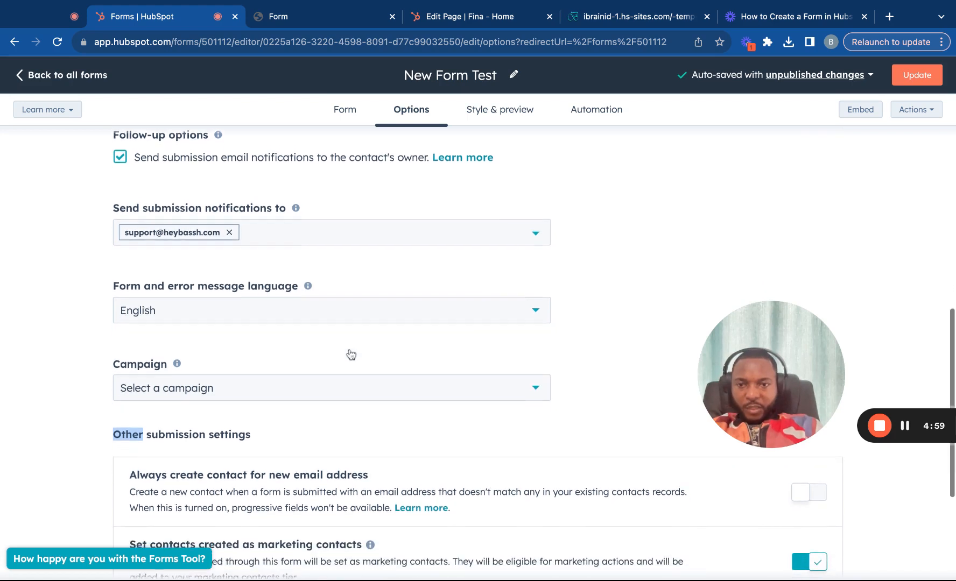
pyautogui.click(383, 320)
pyautogui.scroll(-4, 407, 425)
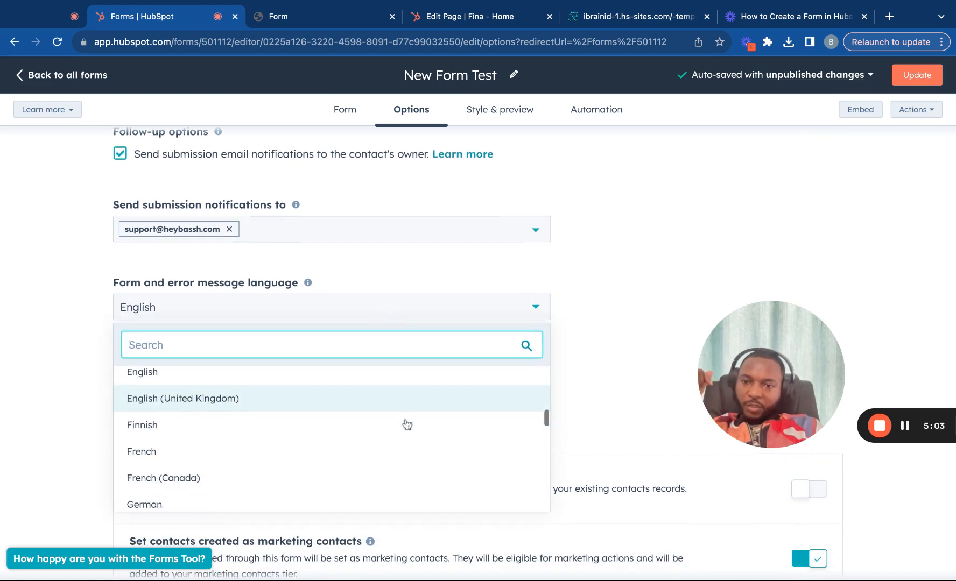
pyautogui.scroll(10, 407, 424)
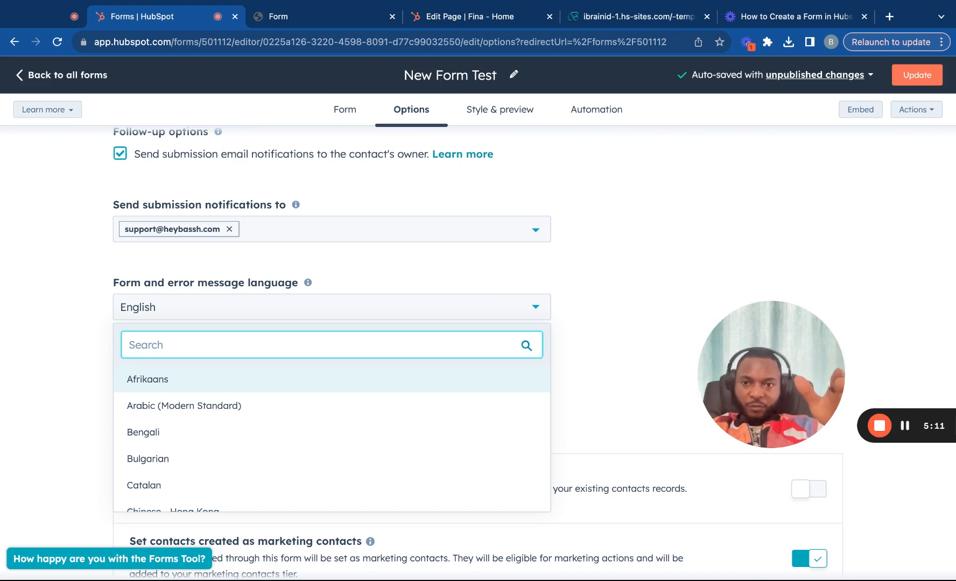
pyautogui.click(557, 267)
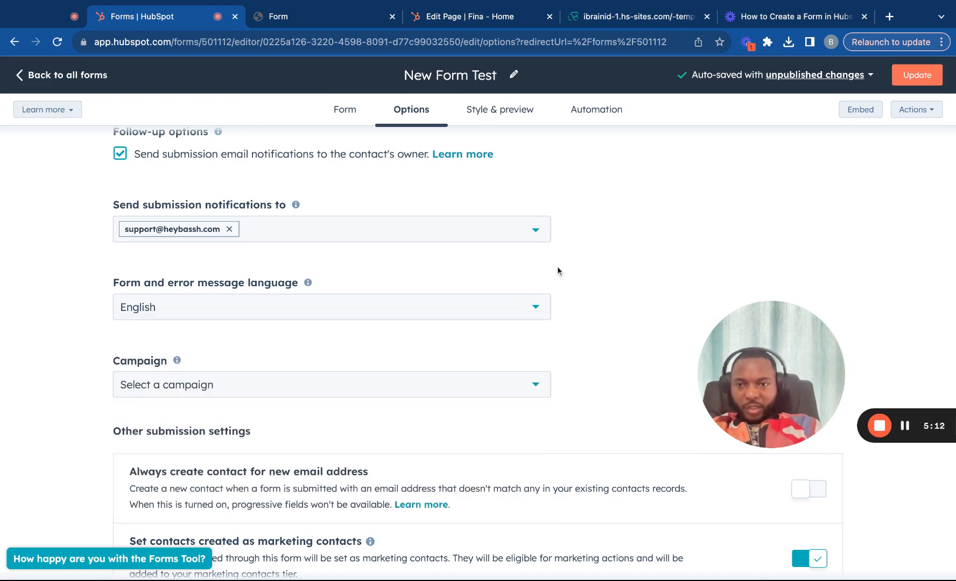
pyautogui.click(471, 310)
pyautogui.click(472, 310)
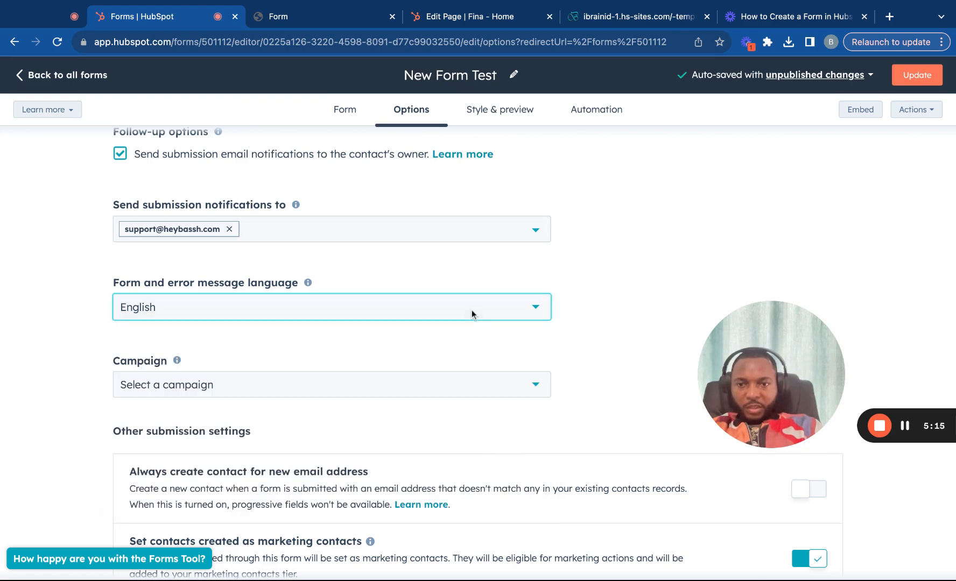
pyautogui.click(471, 311)
pyautogui.scroll(-2, 464, 400)
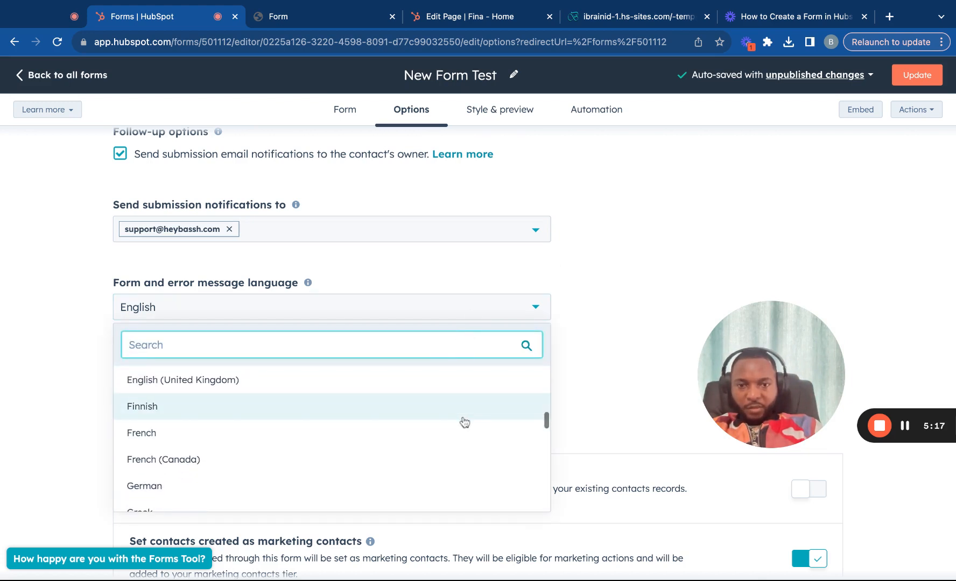
pyautogui.click(566, 326)
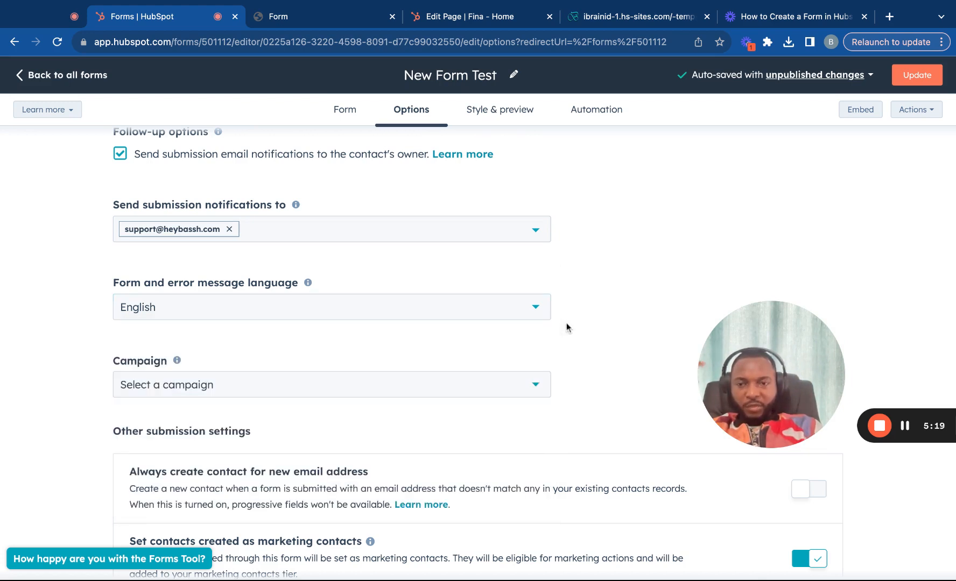
# Step: Review the form's campaign setting and the other submission settings, such as marketing contacts, the reset link and pre-populated fields
pyautogui.scroll(-4, 295, 342)
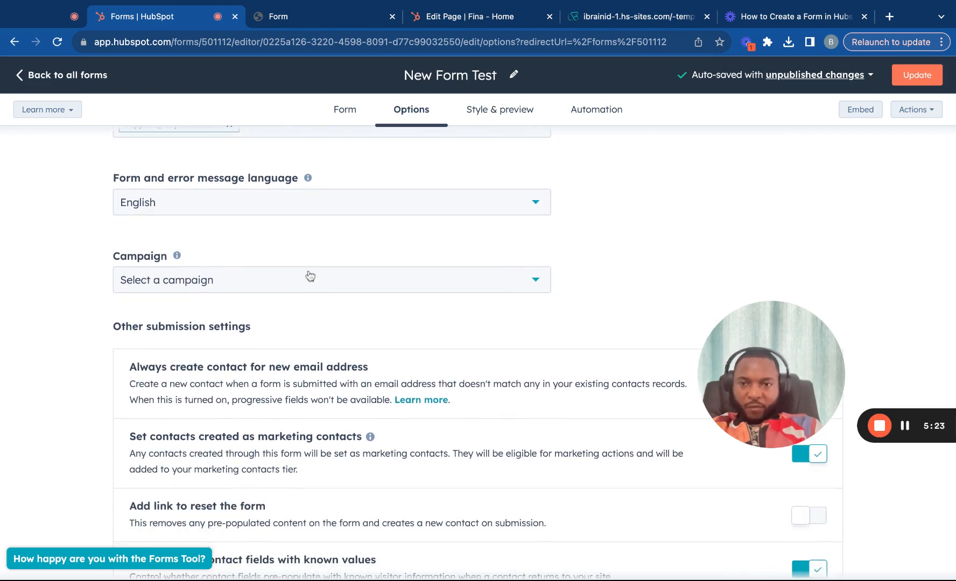
pyautogui.scroll(-3, 323, 309)
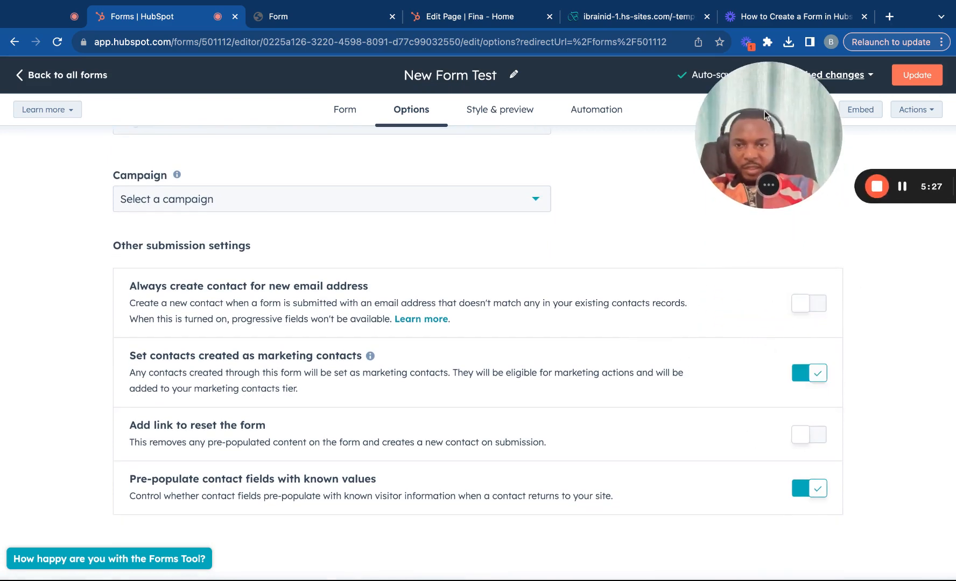
pyautogui.scroll(1, 533, 286)
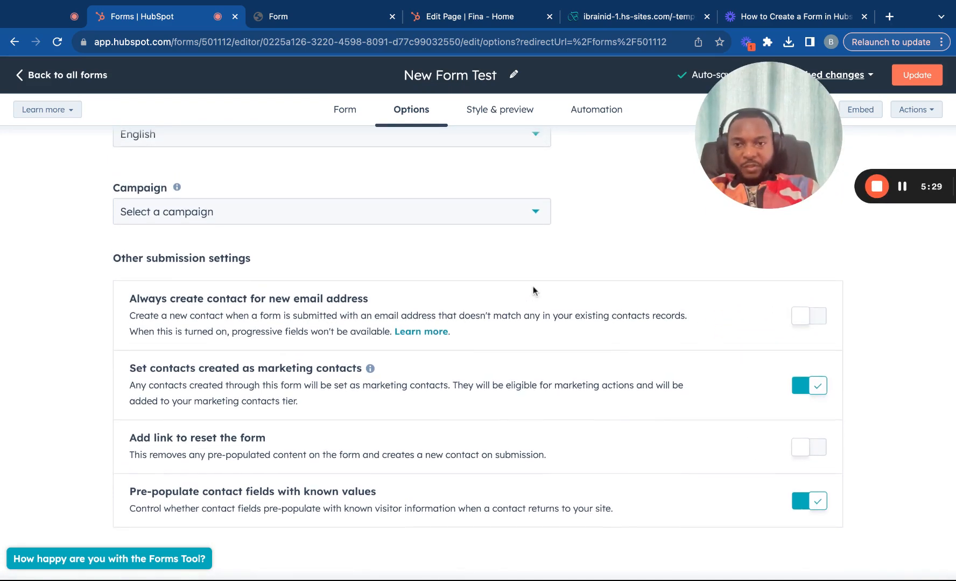
pyautogui.scroll(-2, 334, 321)
pyautogui.scroll(1, 333, 321)
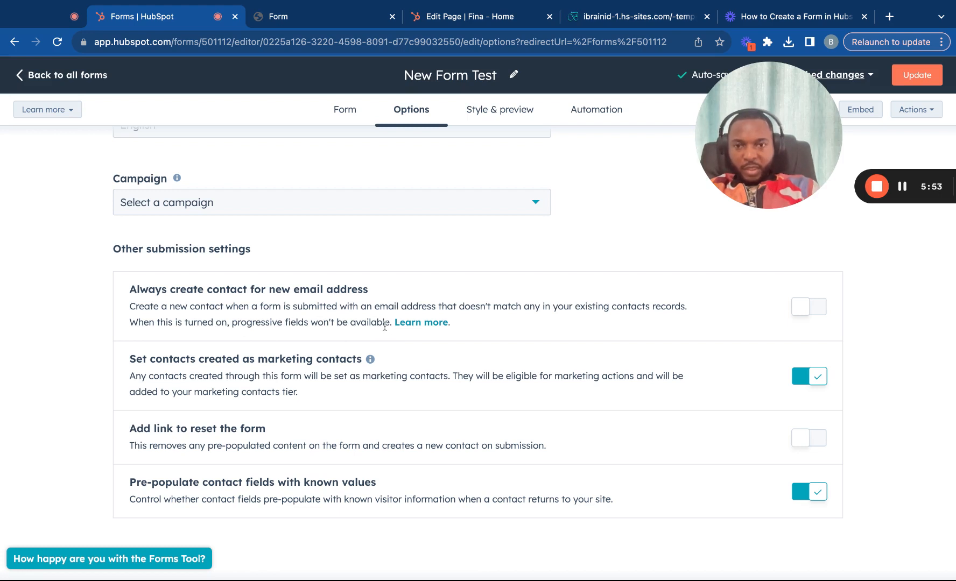
pyautogui.scroll(-1, 478, 354)
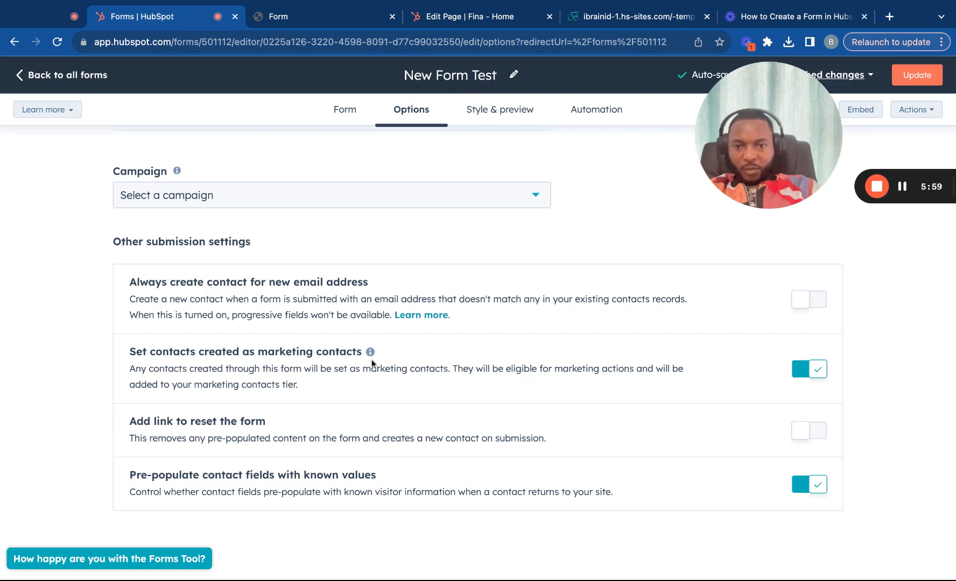
pyautogui.moveTo(371, 353)
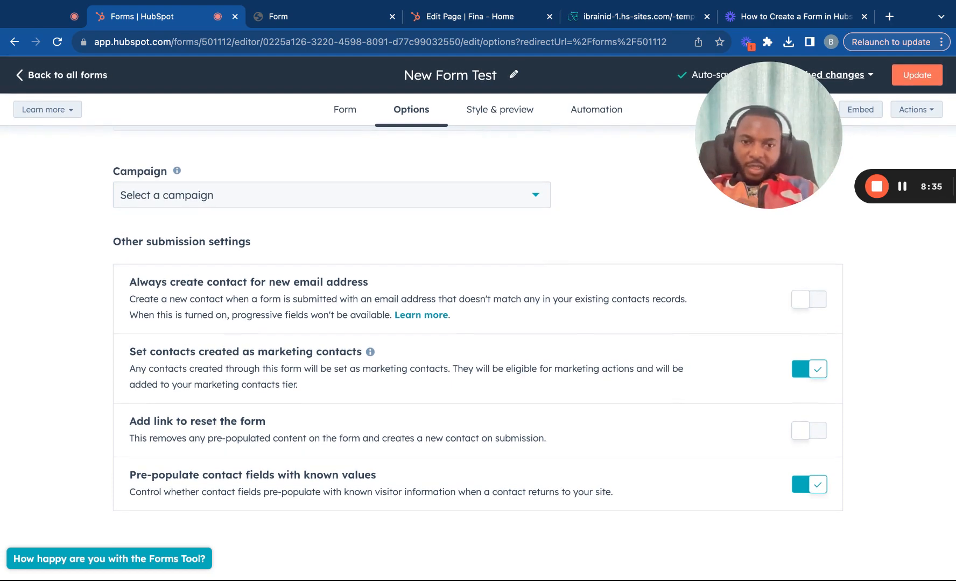
pyautogui.scroll(3, 478, 356)
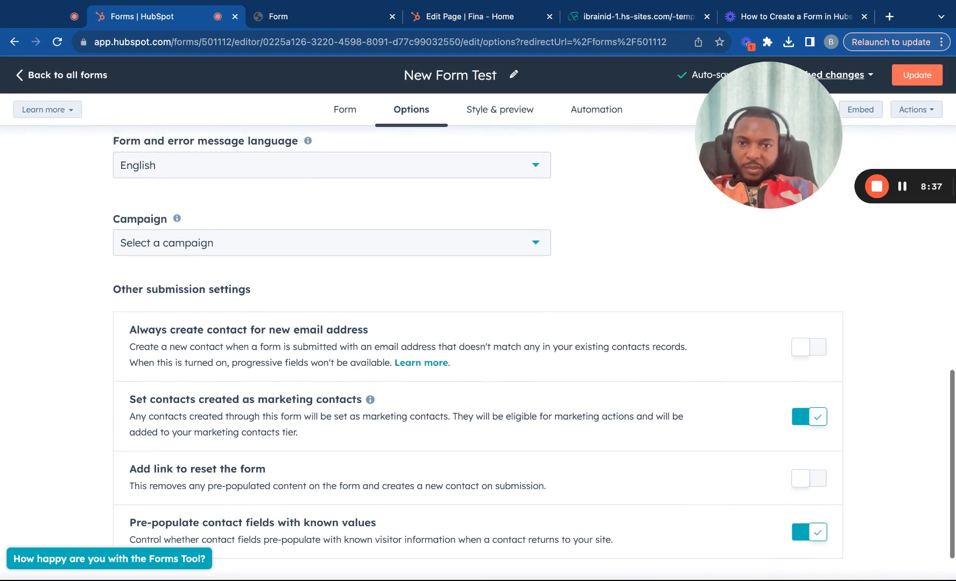
pyautogui.scroll(2, 478, 355)
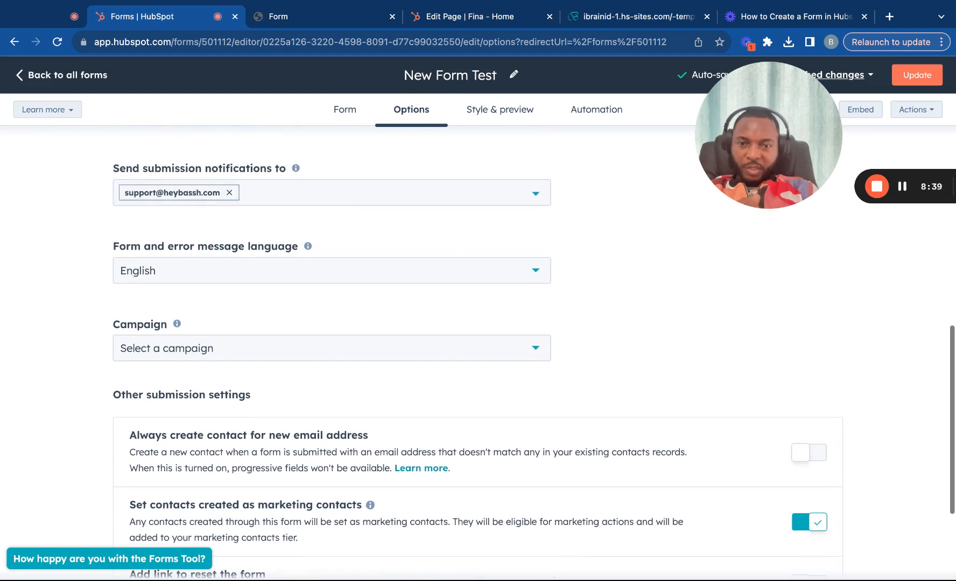
pyautogui.scroll(-2, 478, 355)
pyautogui.scroll(-2, 478, 356)
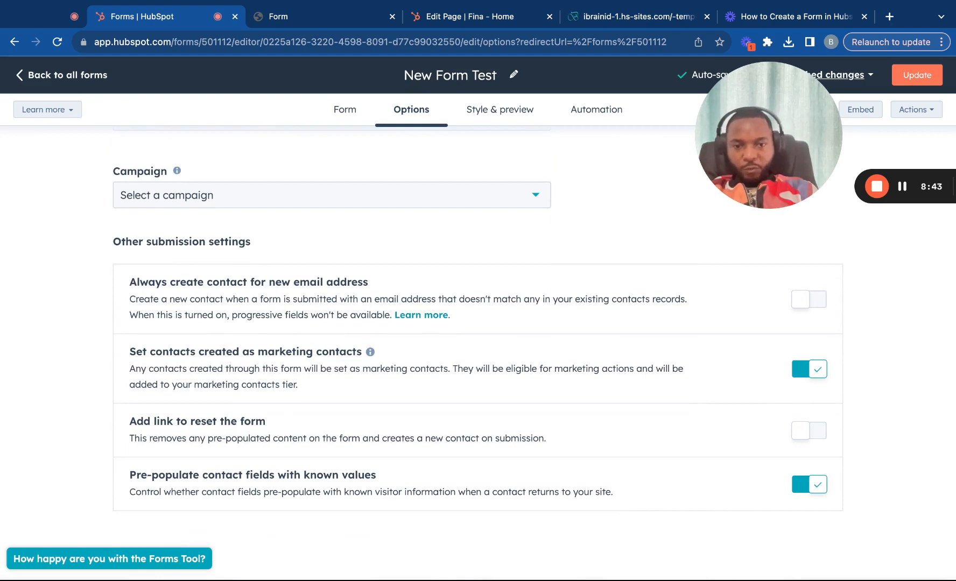
pyautogui.scroll(5, 478, 349)
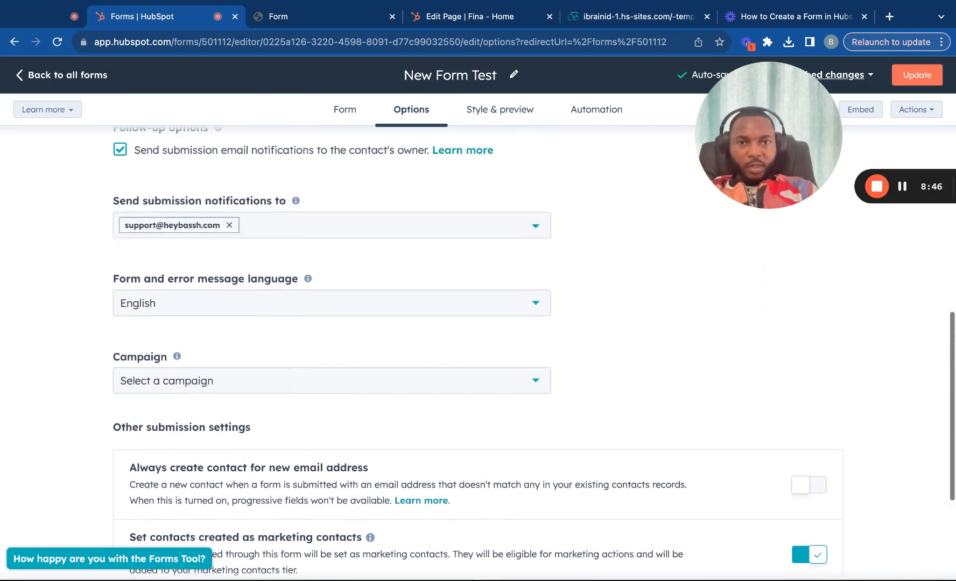
# Step: Open the form's style and preview settings, look over the available form actions, and close the list without choosing one
pyautogui.click(519, 119)
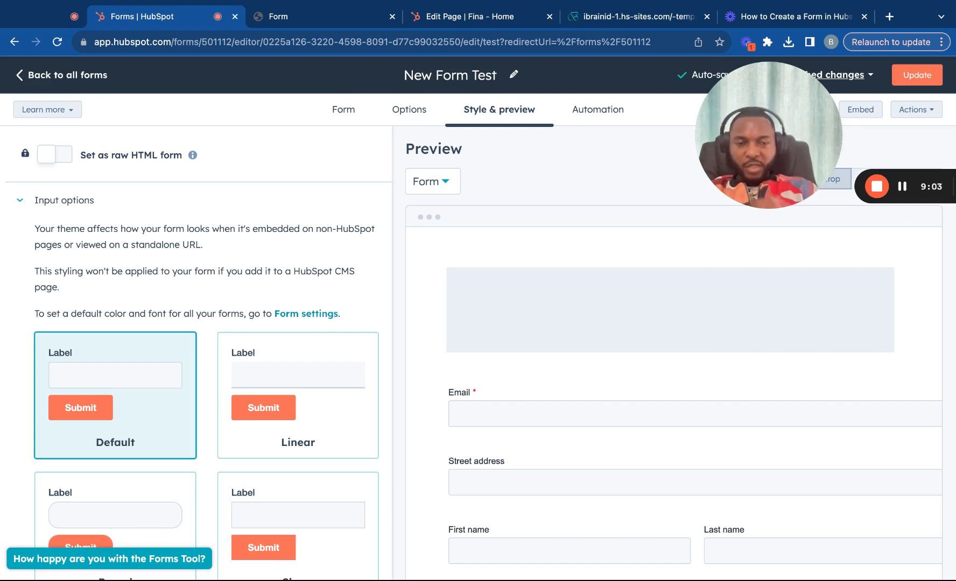
pyautogui.moveTo(742, 132); pyautogui.dragTo(631, 166)
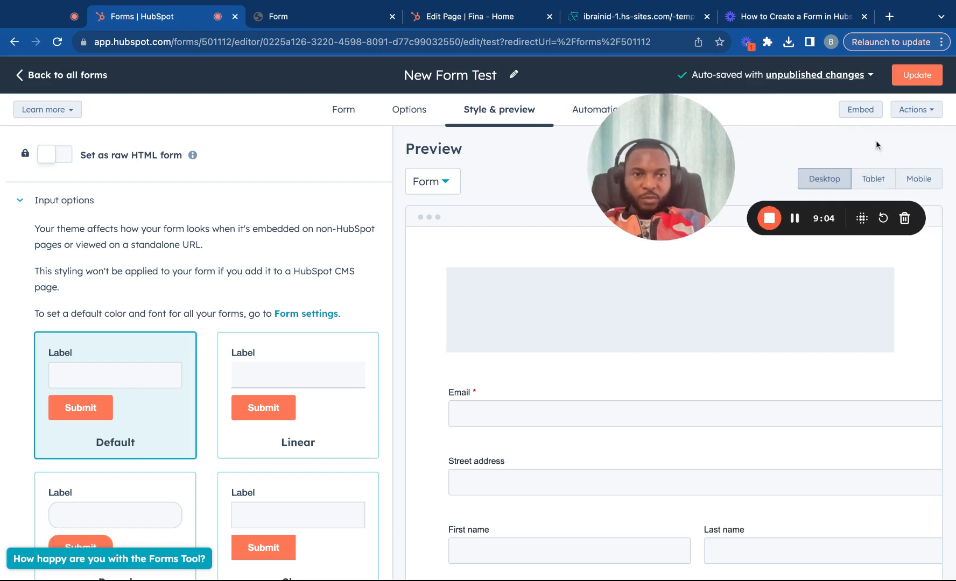
pyautogui.click(874, 112)
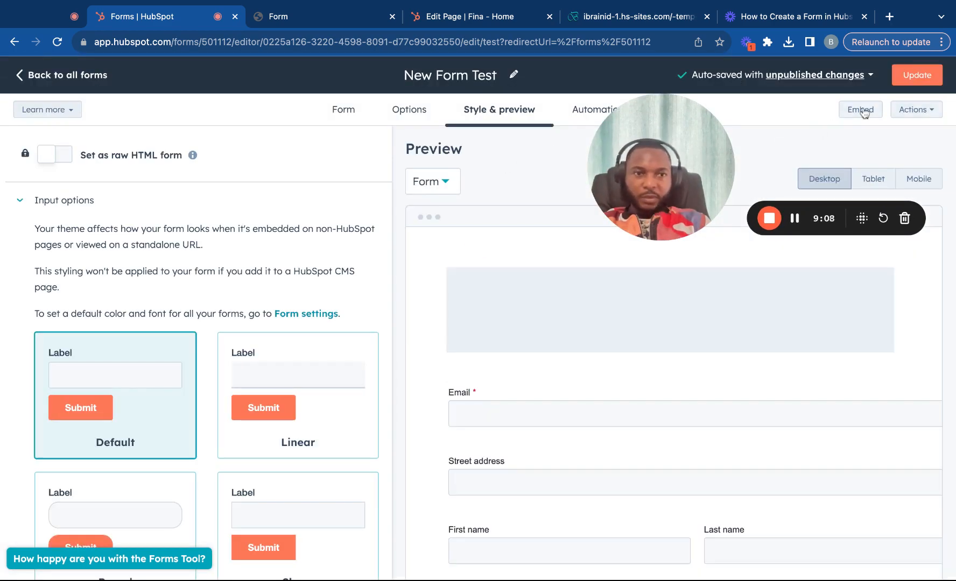
pyautogui.click(913, 110)
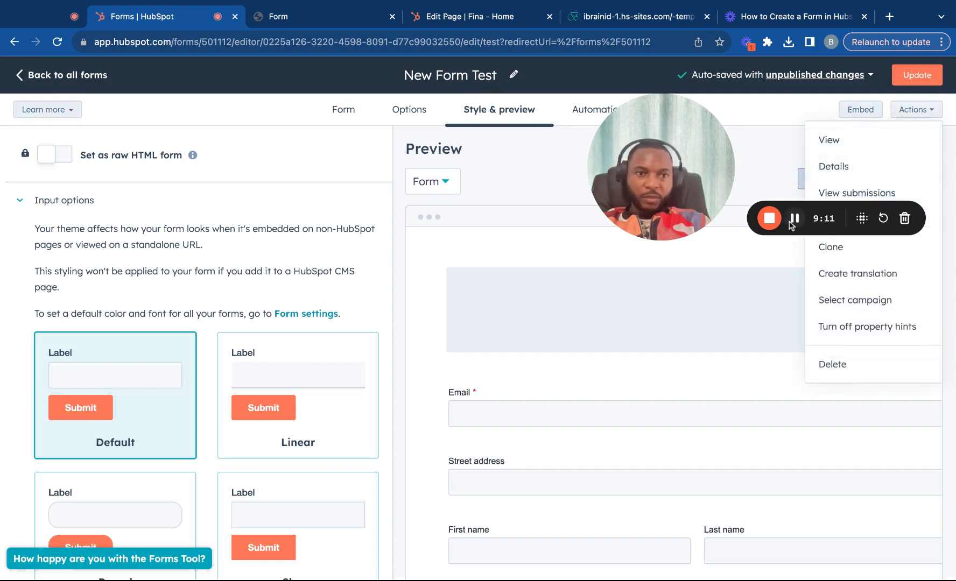
pyautogui.click(677, 180)
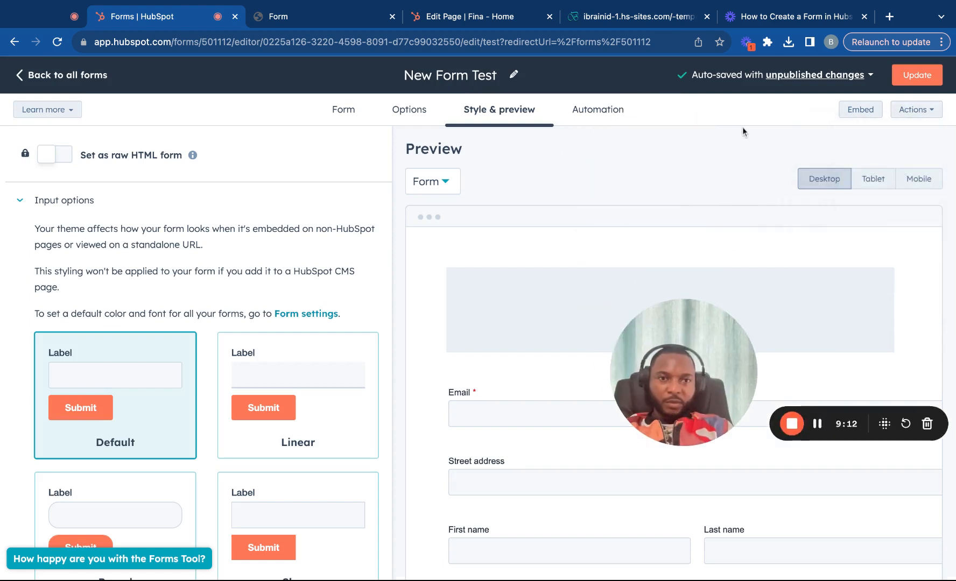
# Step: Return to the form's fields and publish the updated form
pyautogui.click(917, 74)
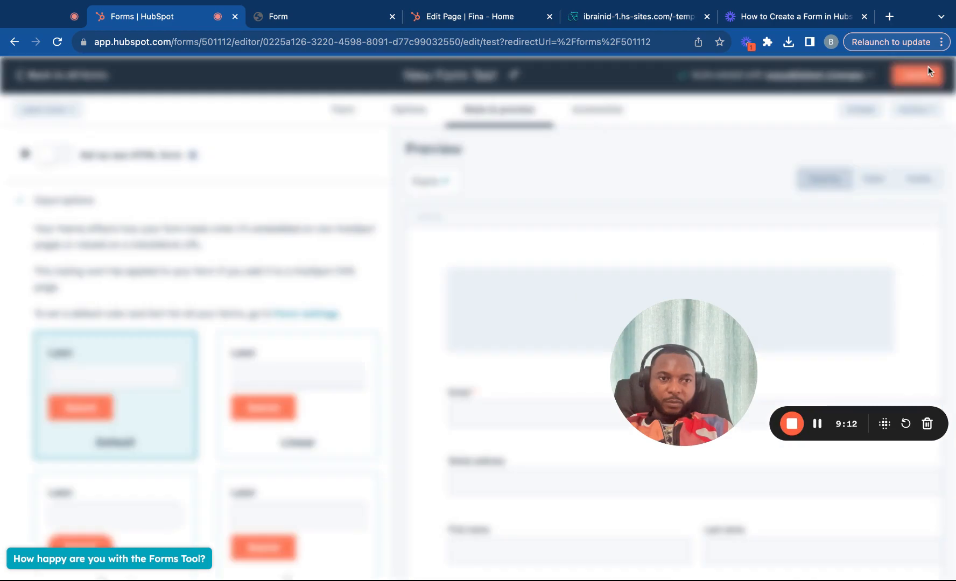
pyautogui.click(934, 77)
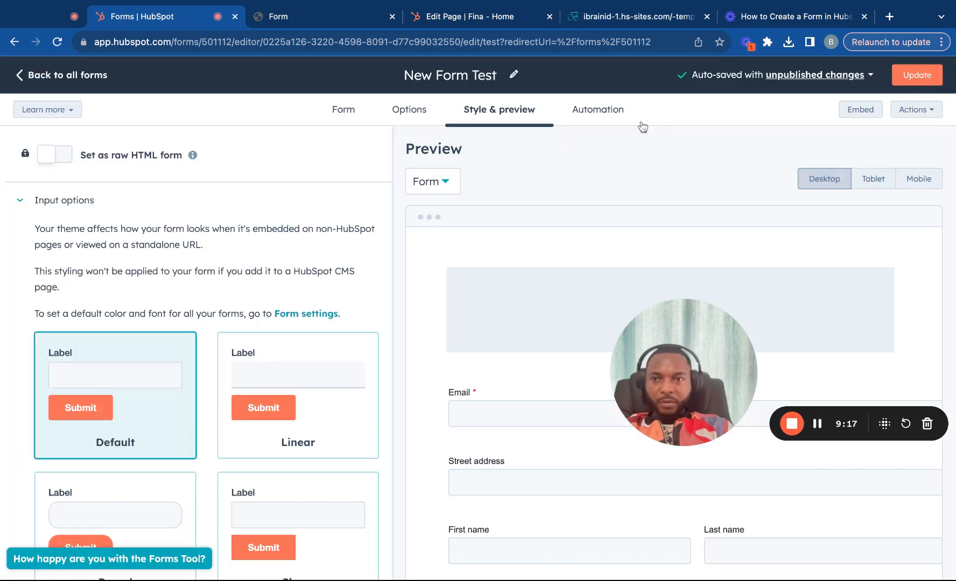
pyautogui.click(345, 116)
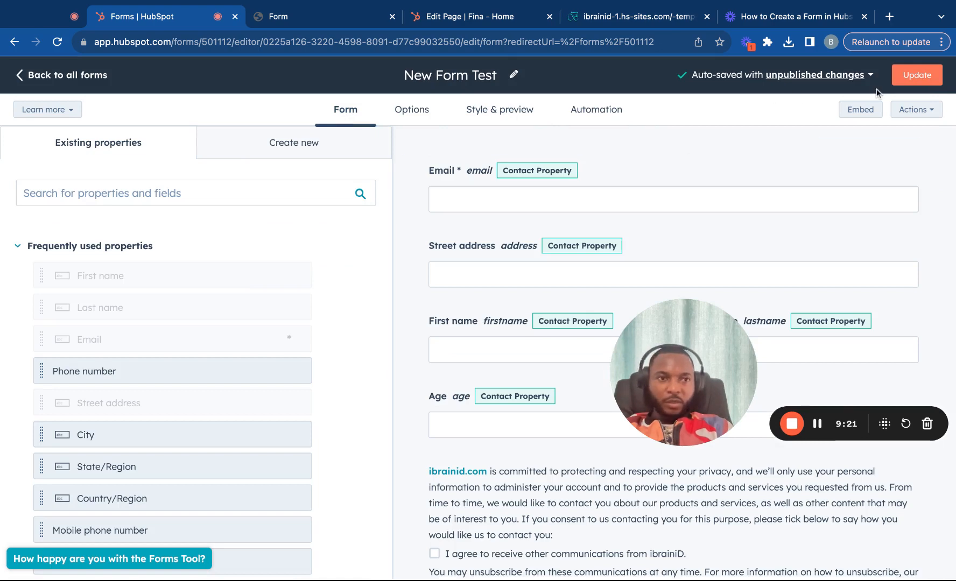
pyautogui.click(923, 74)
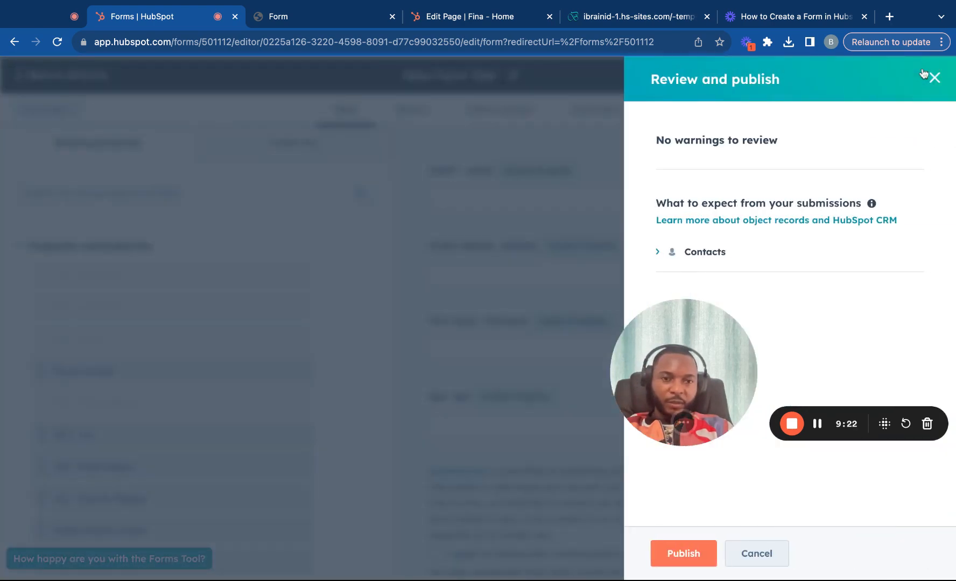
pyautogui.click(684, 554)
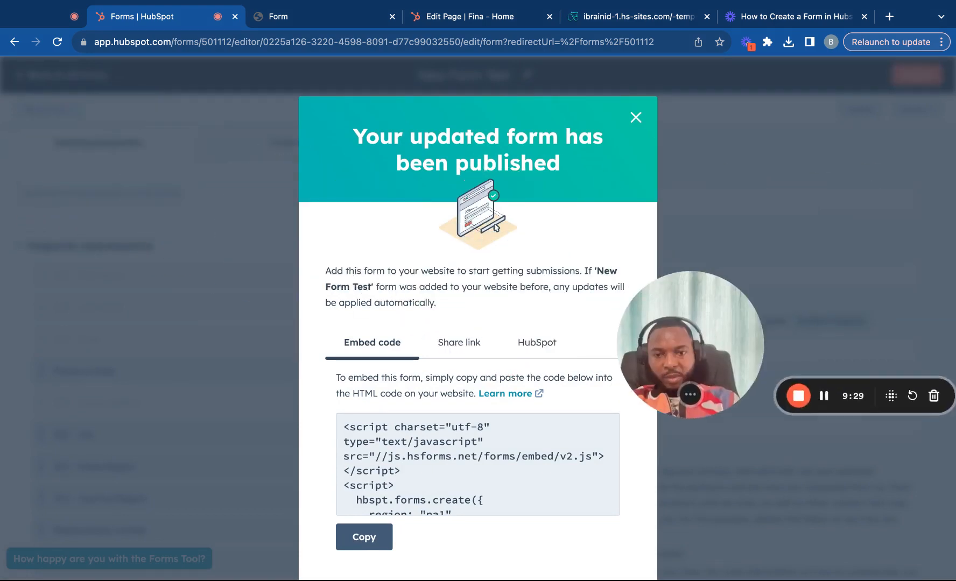
# Step: Review the published form's embed code, copy it, and close the publication dialog
pyautogui.scroll(-4, 427, 471)
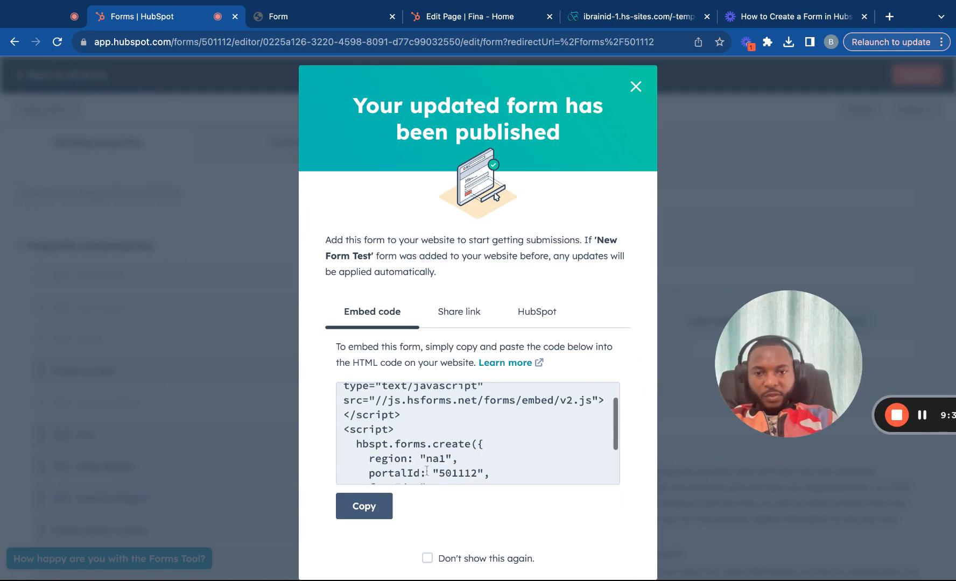
pyautogui.click(365, 507)
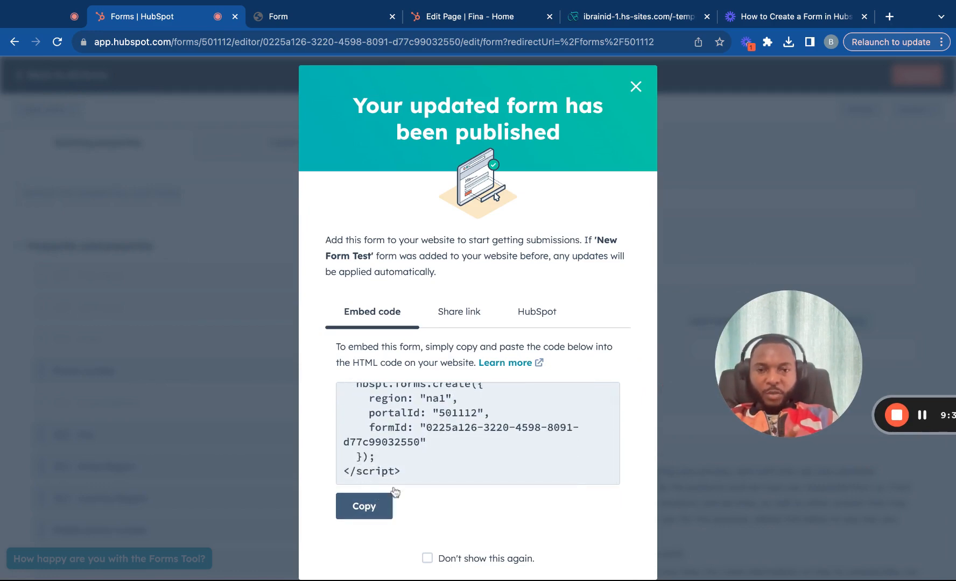
pyautogui.click(636, 87)
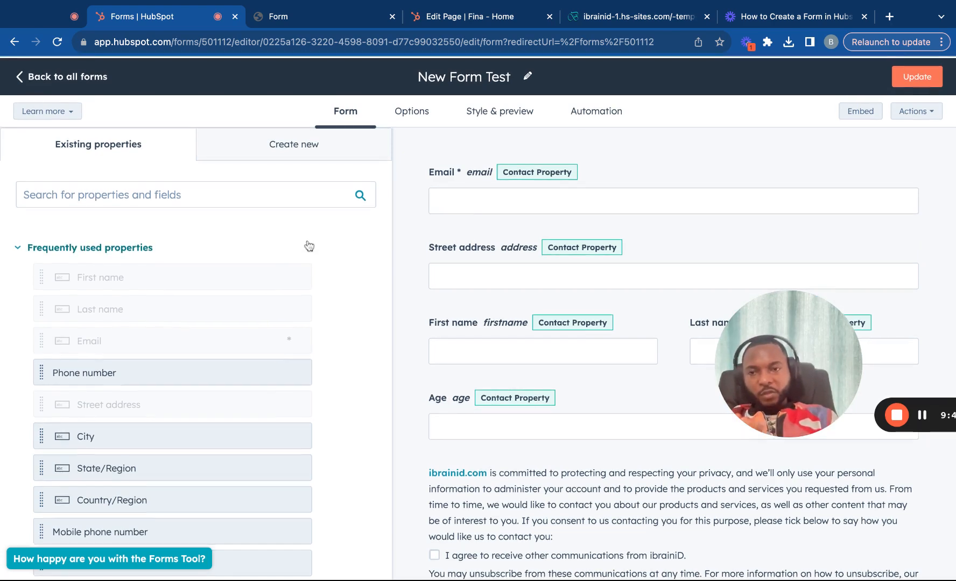
# Step: Return to the form's style and preview settings and review the Default, Linear, Round and Sharp input themes
pyautogui.click(496, 114)
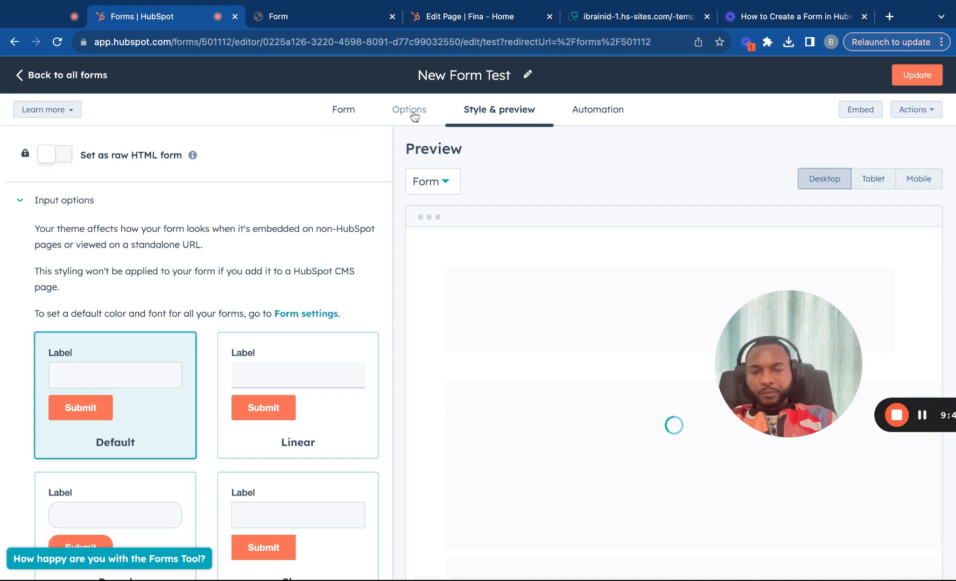
pyautogui.click(414, 115)
pyautogui.click(477, 116)
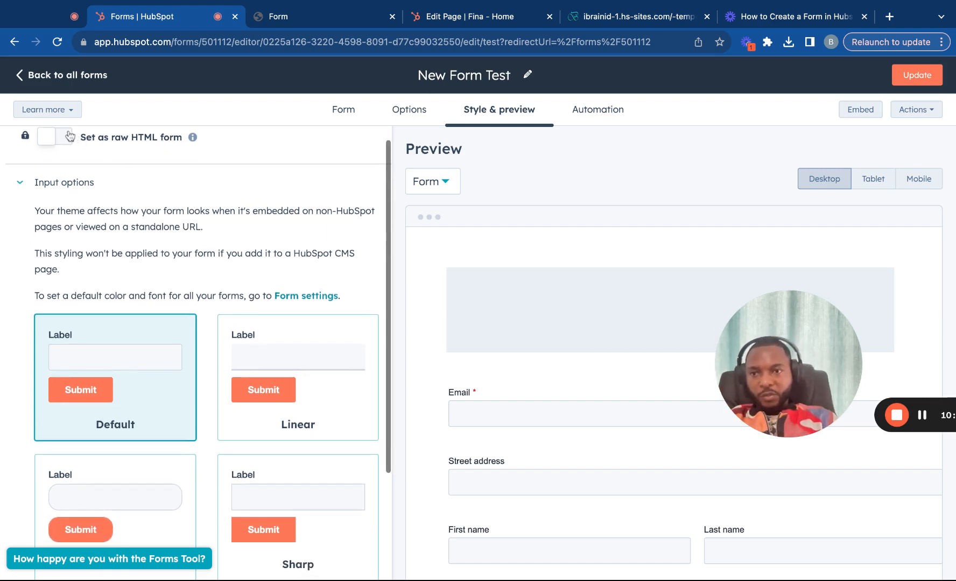
pyautogui.scroll(-3, 145, 241)
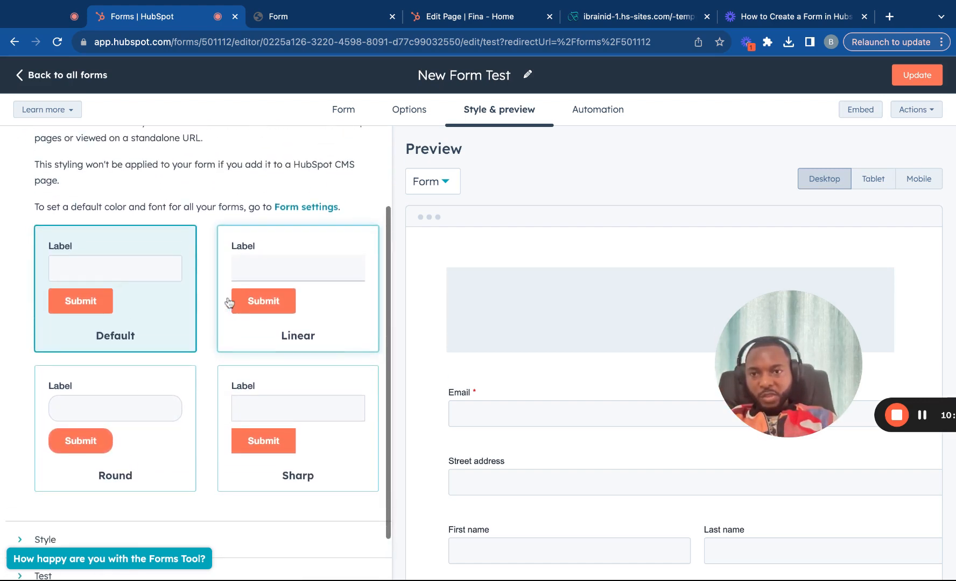
pyautogui.scroll(-2, 285, 308)
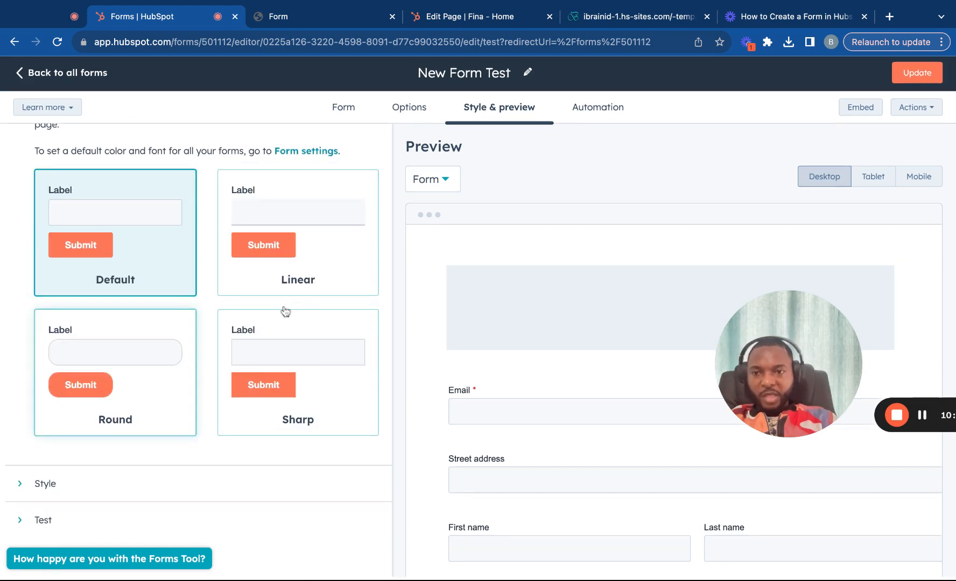
# Step: Expand the style settings and review the form's width, font, text color and size options alongside the form preview
pyautogui.click(160, 487)
pyautogui.scroll(-10, 160, 487)
pyautogui.scroll(4, 213, 352)
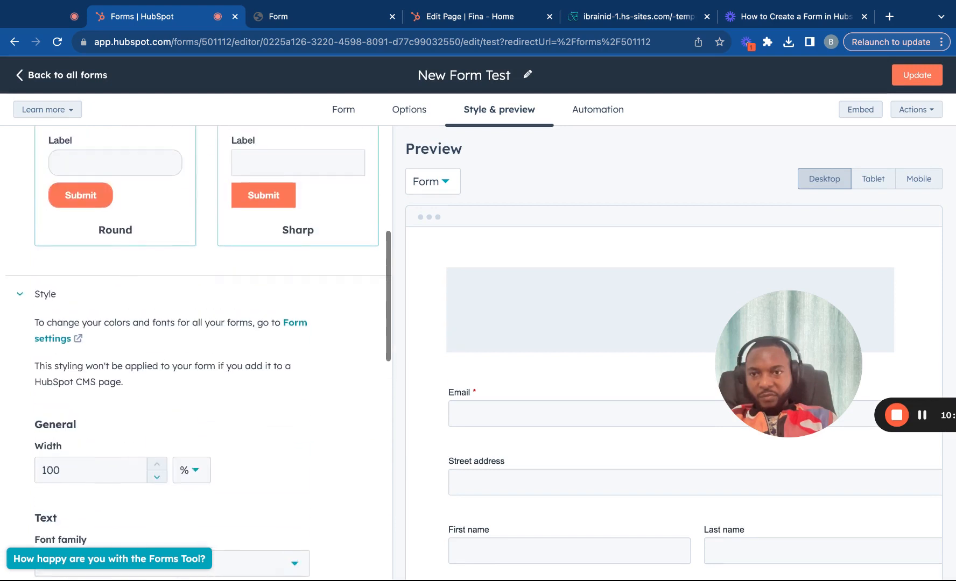
pyautogui.scroll(-8, 212, 353)
pyautogui.scroll(5, 213, 342)
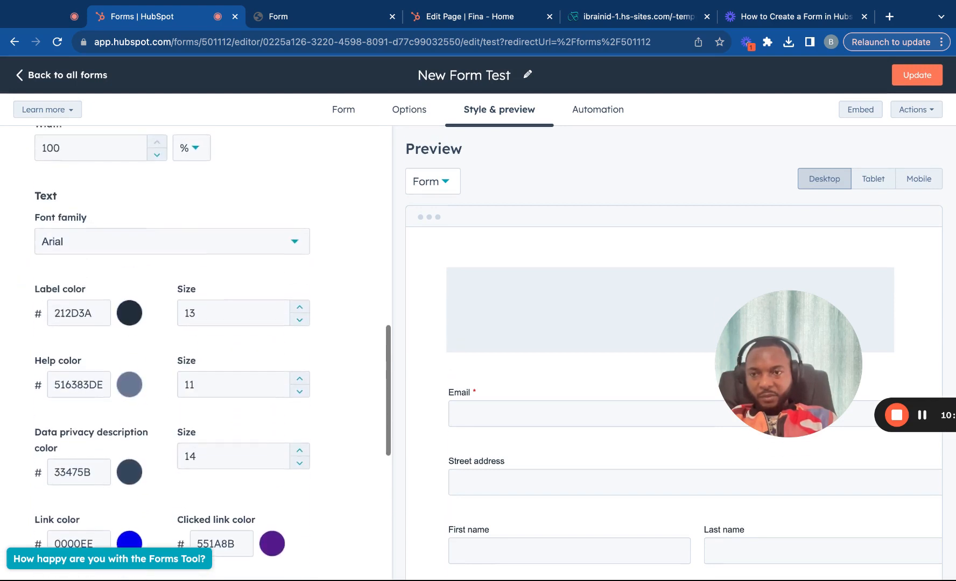
pyautogui.scroll(-5, 213, 353)
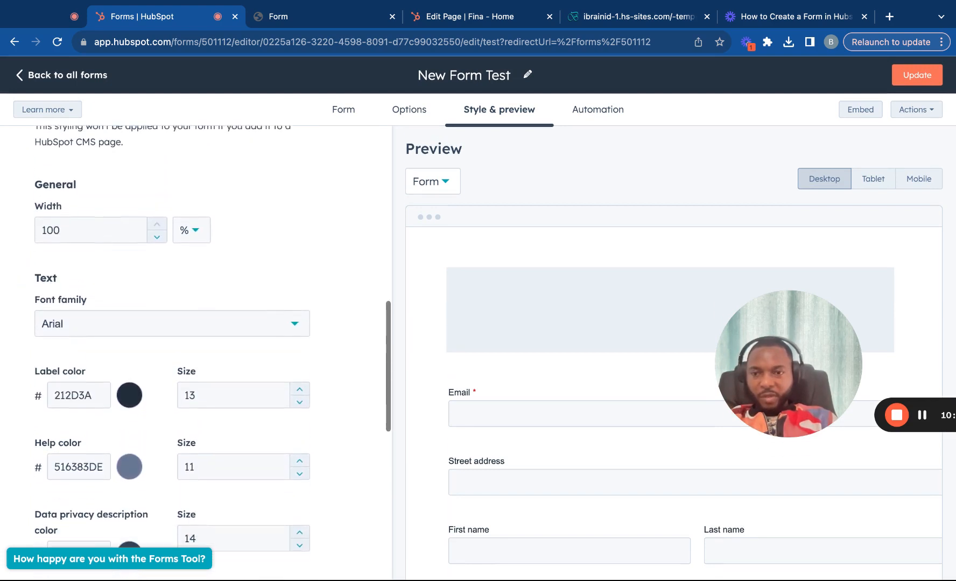
pyautogui.scroll(-1, 377, 429)
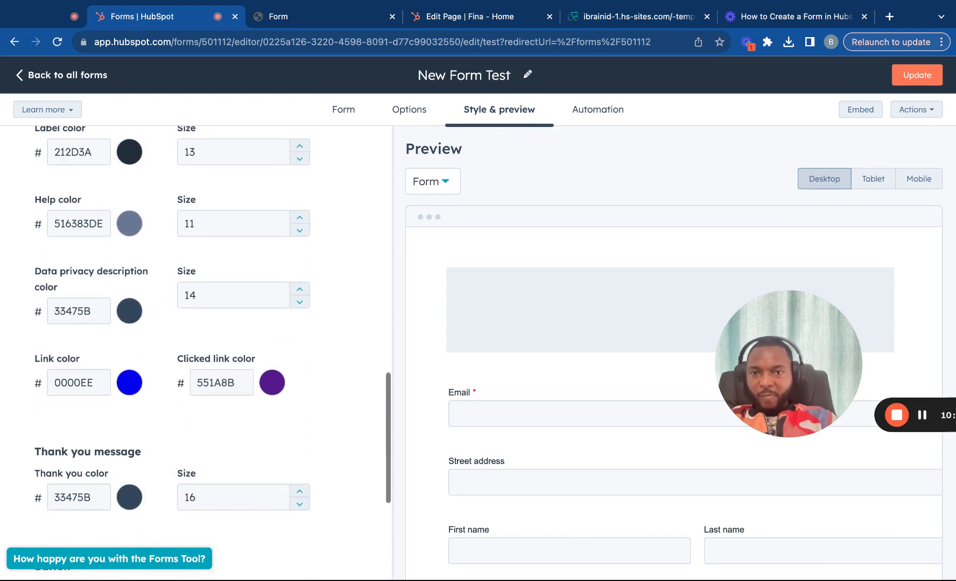
pyautogui.scroll(-5, 489, 398)
pyautogui.scroll(-4, 489, 398)
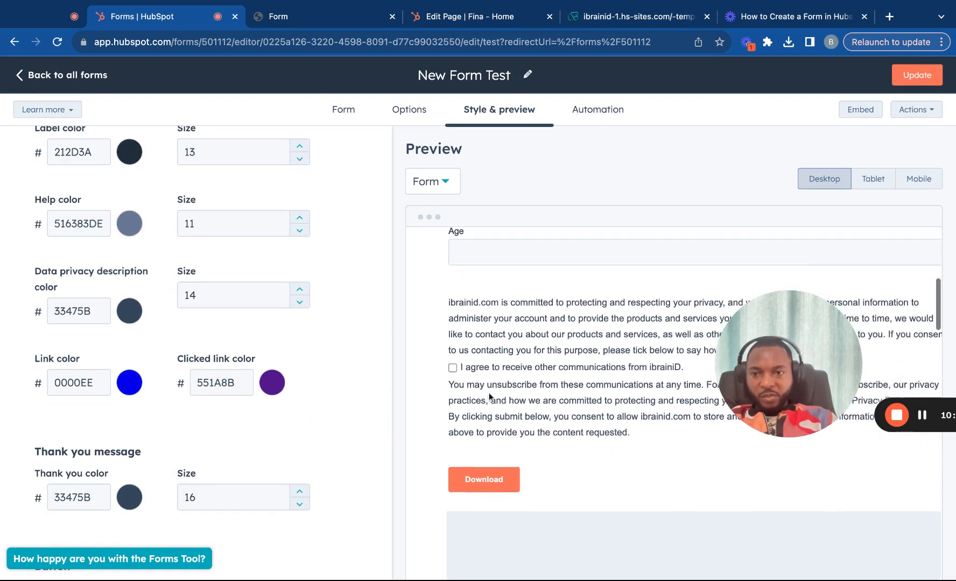
# Step: Set the form button's color to black (000000)
pyautogui.scroll(-1, 460, 367)
pyautogui.scroll(-5, 304, 355)
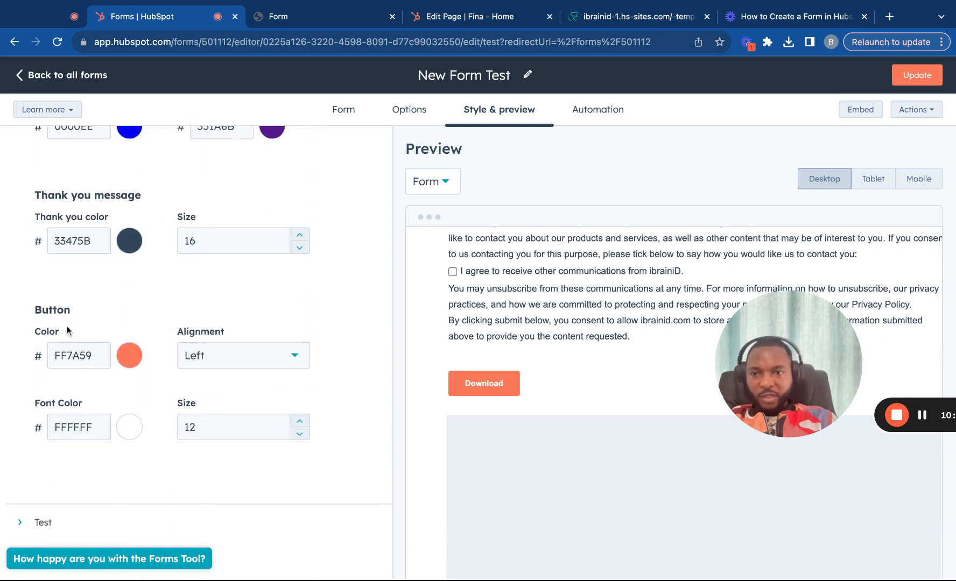
pyautogui.click(127, 356)
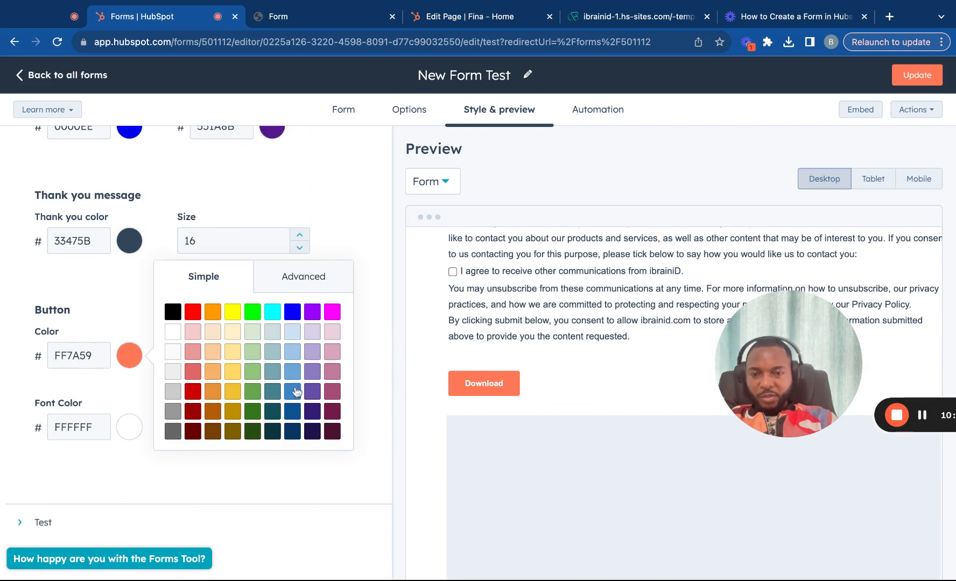
pyautogui.click(171, 293)
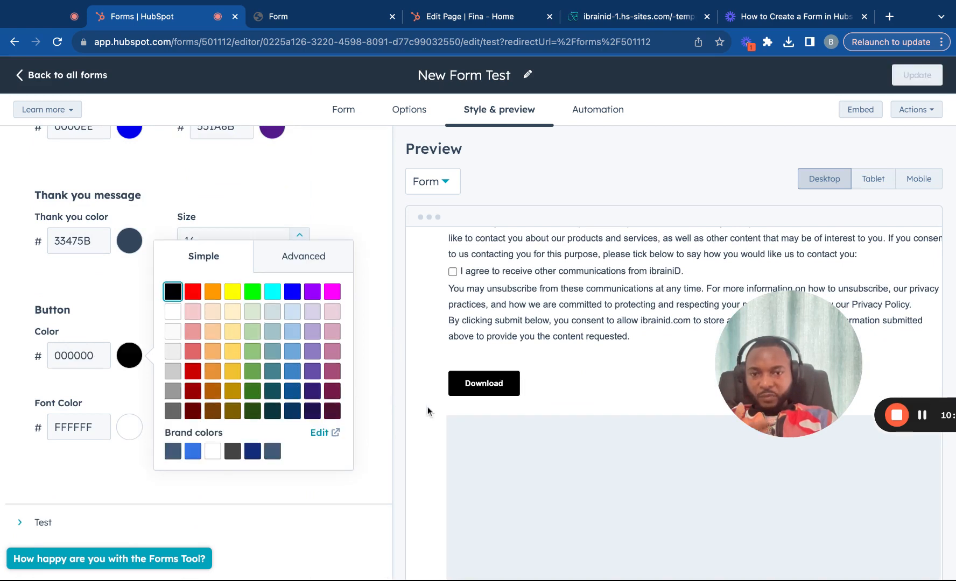
# Step: Try orange (FF9902) and red as the form button's color, and restore black (000000)
pyautogui.click(215, 294)
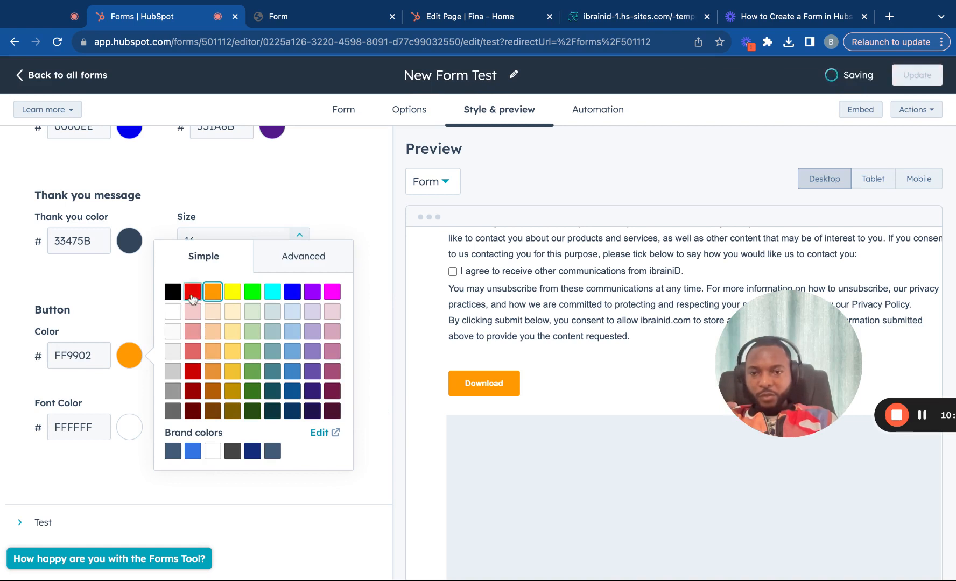
pyautogui.click(192, 295)
pyautogui.click(173, 294)
pyautogui.click(118, 321)
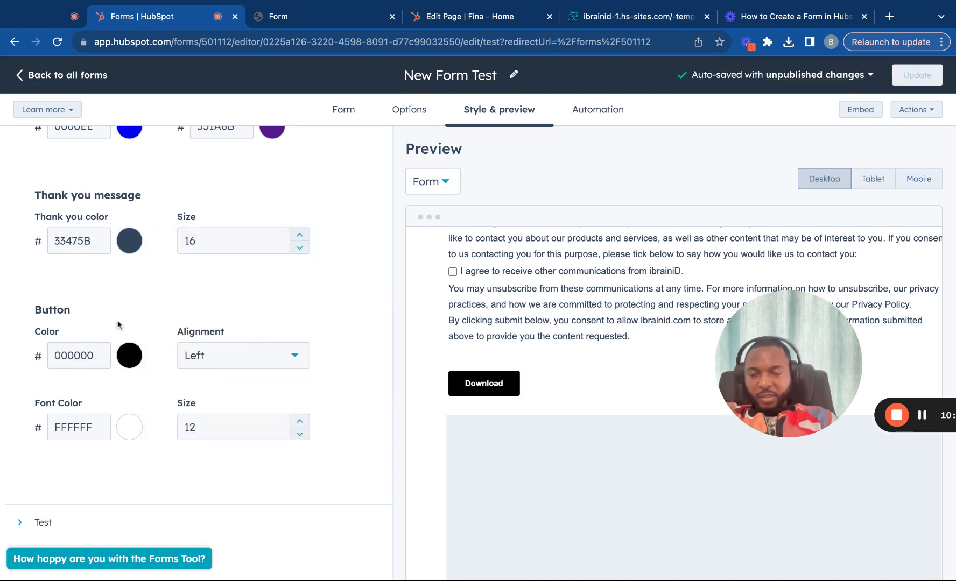
# Step: Expand the Test section and review the option to preview the form as a specific contact
pyautogui.click(64, 523)
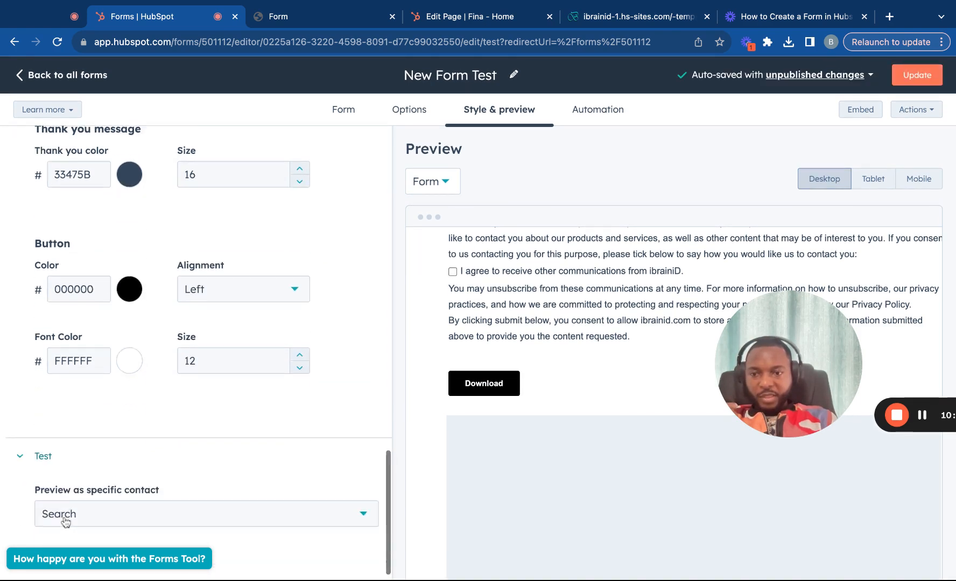
pyautogui.scroll(-1, 65, 522)
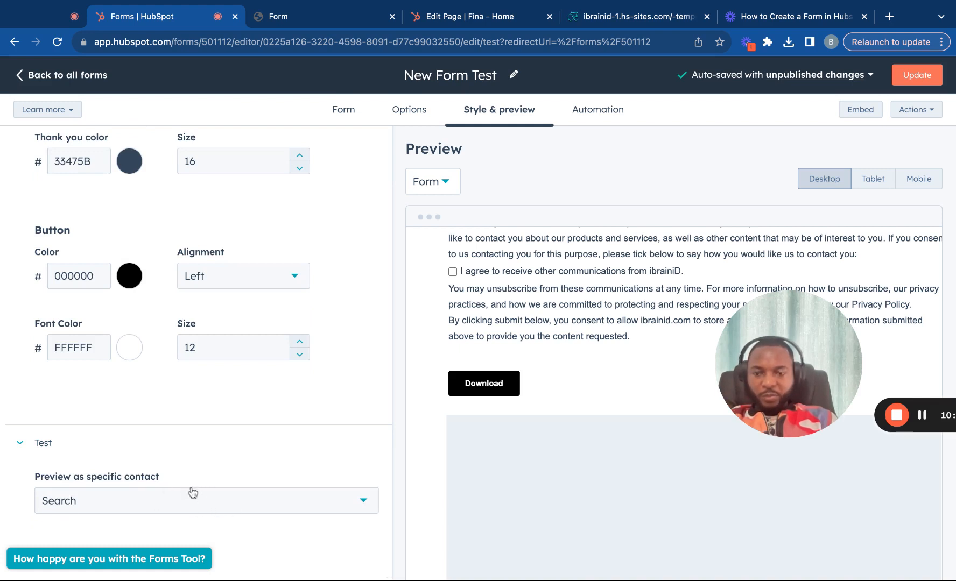
pyautogui.scroll(10, 356, 203)
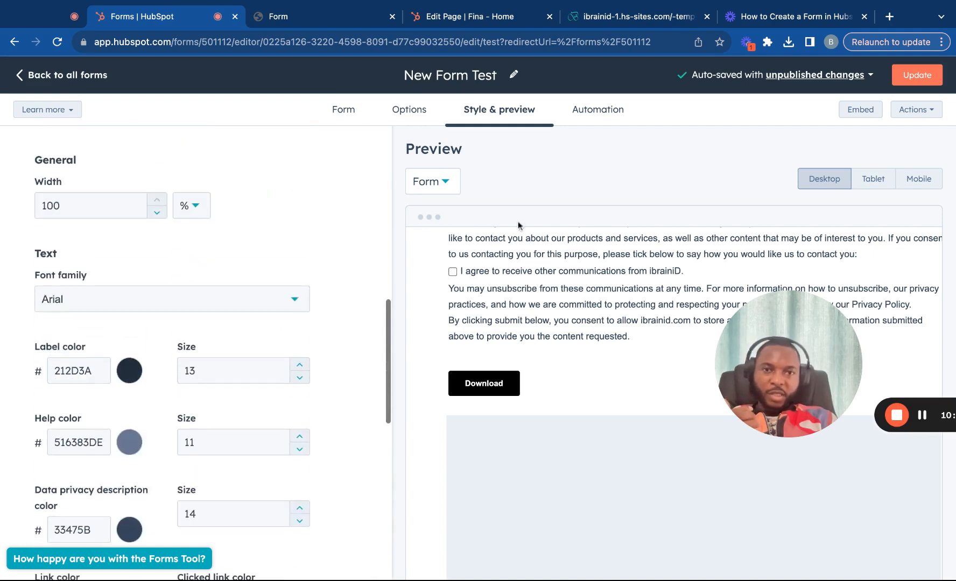
pyautogui.scroll(2, 355, 204)
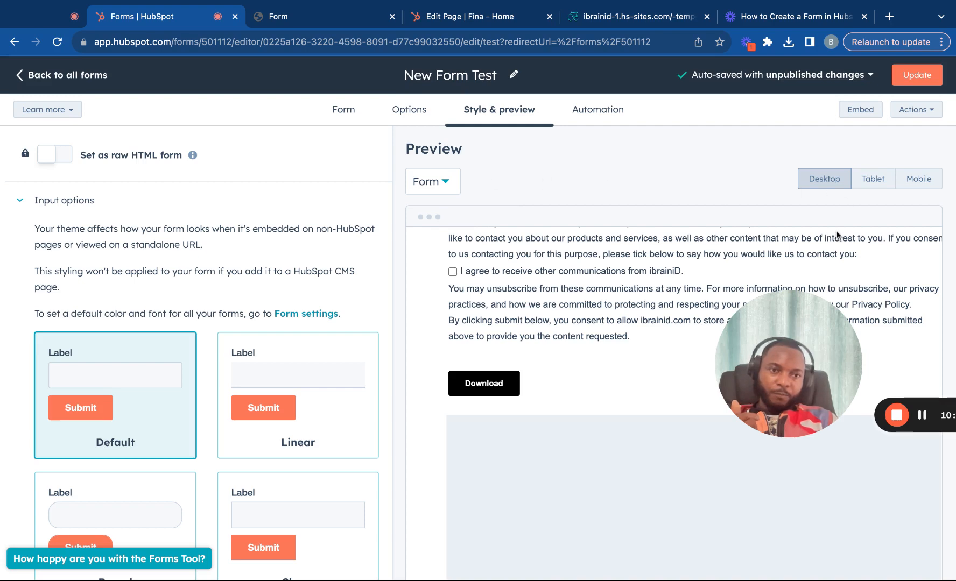
# Step: Preview the whole form in the Tablet layout and in the Mobile layout
pyautogui.scroll(10, 853, 232)
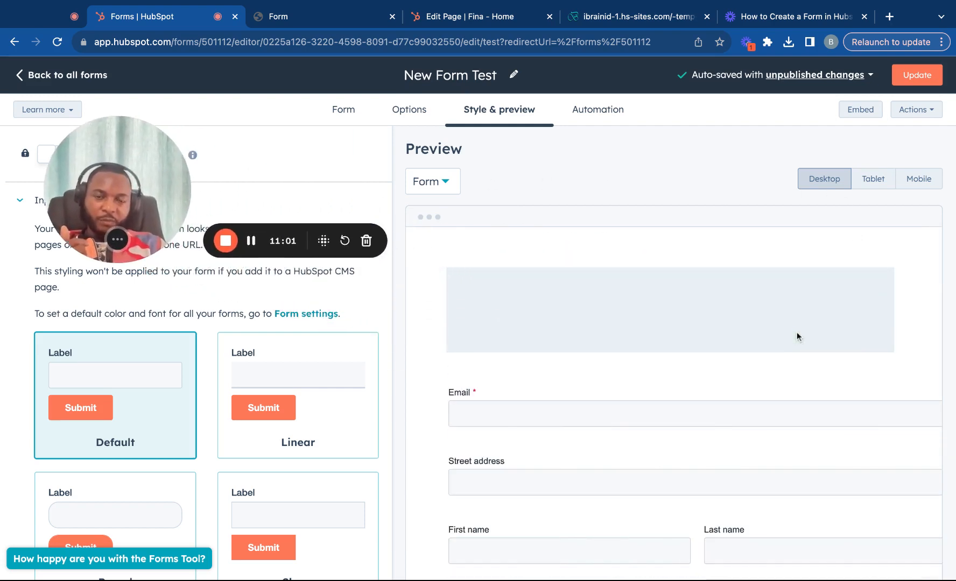
pyautogui.click(873, 180)
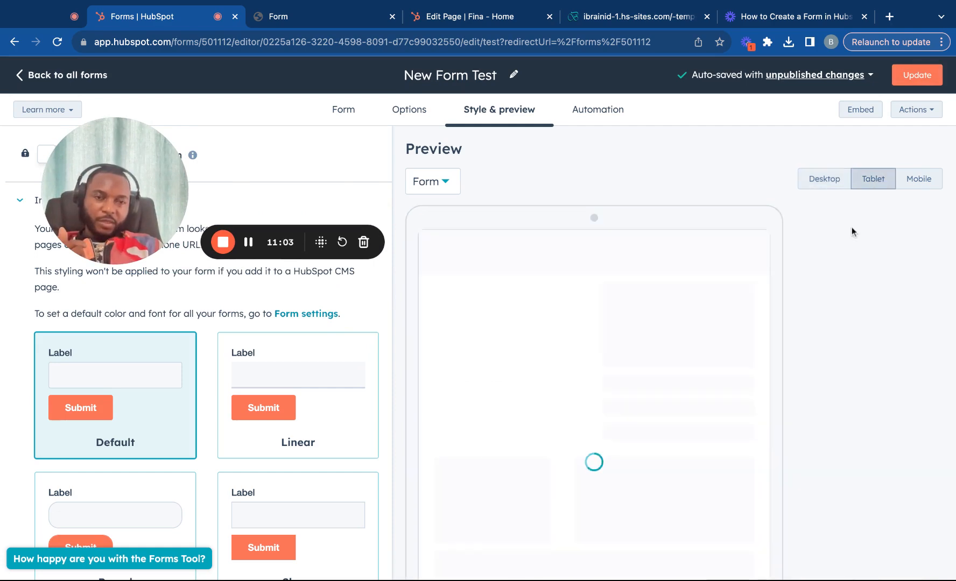
pyautogui.scroll(-5, 727, 317)
pyautogui.scroll(-4, 723, 322)
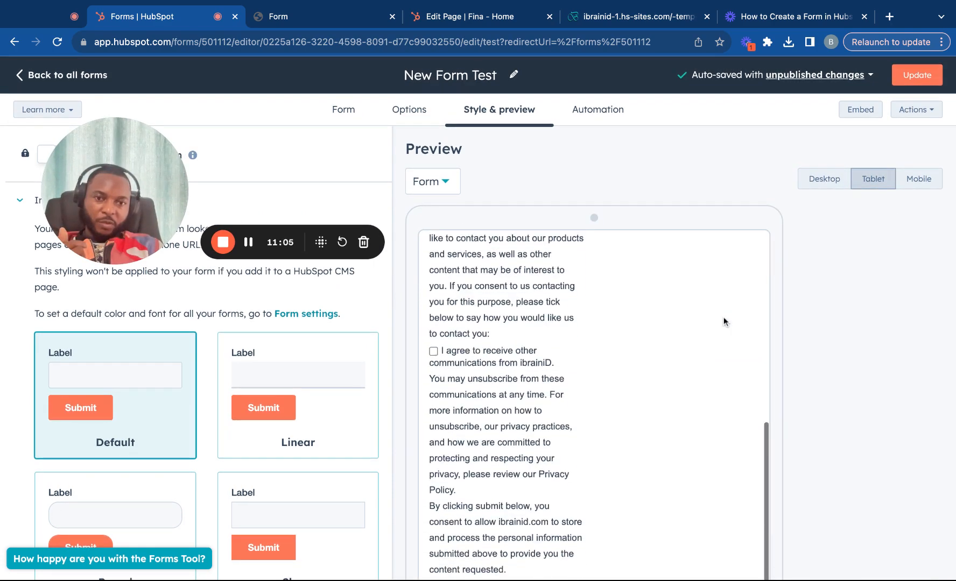
pyautogui.click(907, 183)
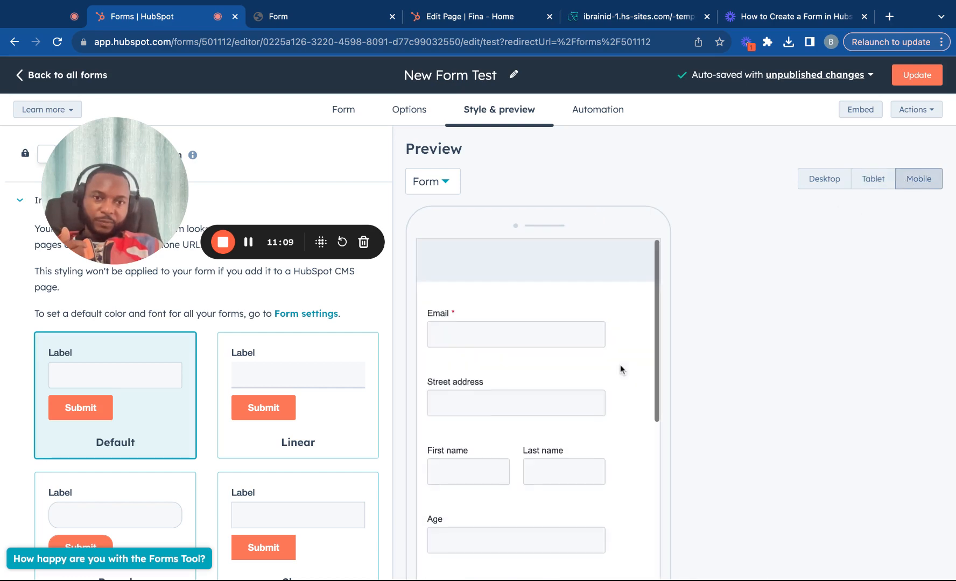
pyautogui.scroll(-10, 620, 365)
pyautogui.scroll(10, 539, 377)
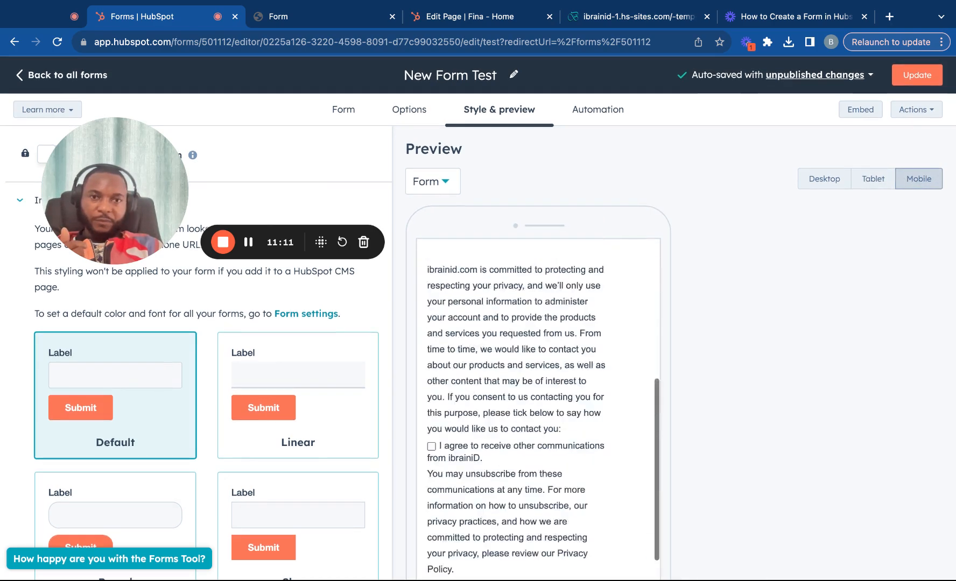
# Step: Review the form's automation options for simple workflows and the Learn more list of help topics
pyautogui.click(595, 114)
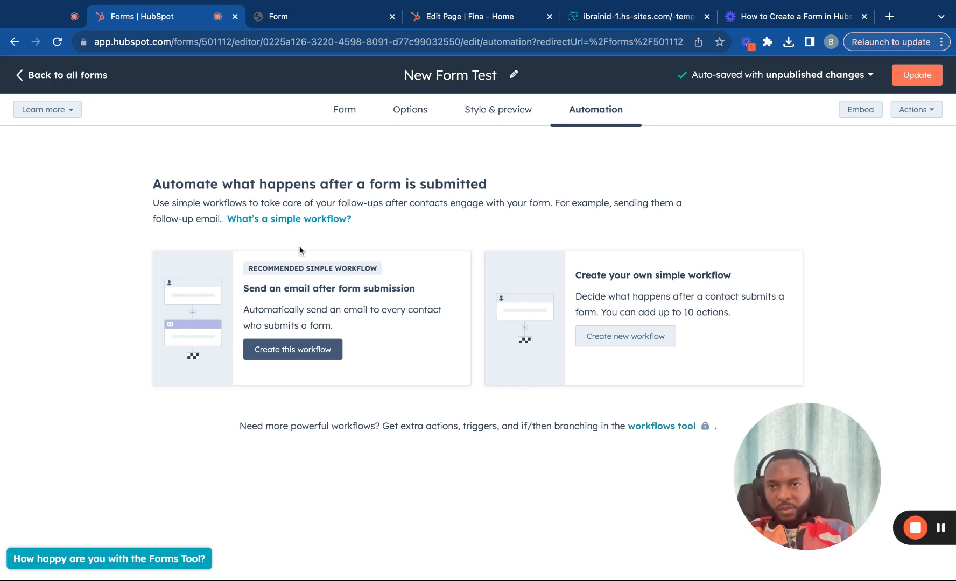
pyautogui.click(65, 111)
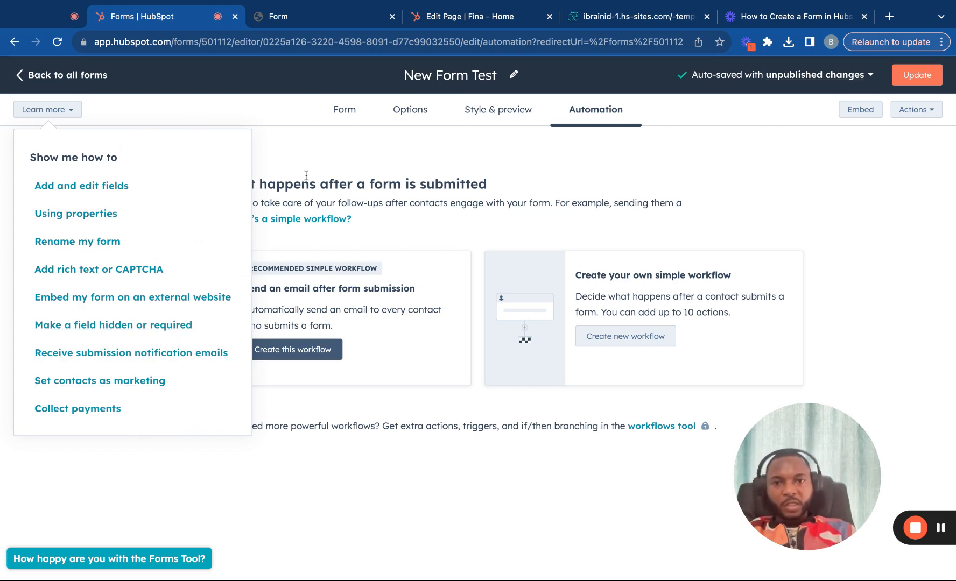
pyautogui.click(334, 143)
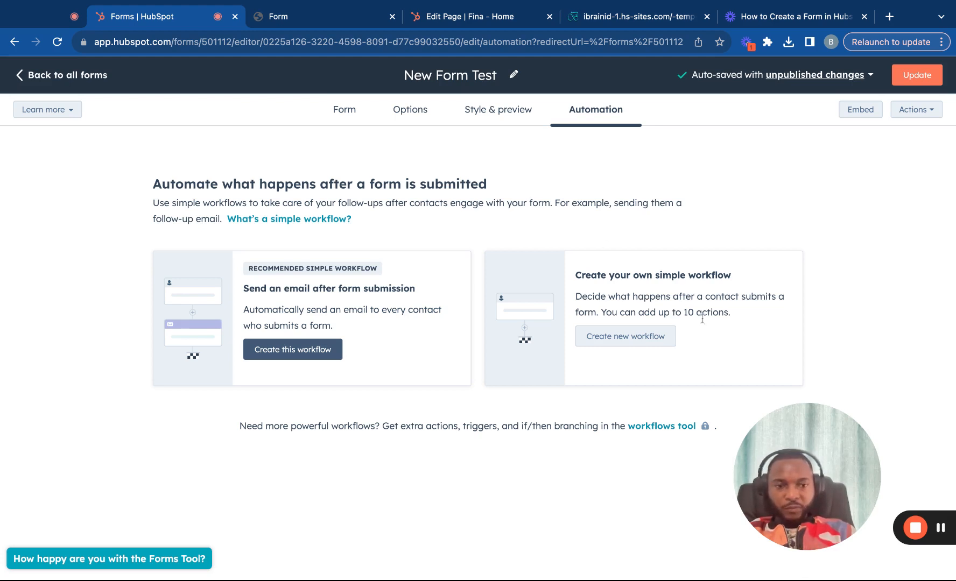
pyautogui.moveTo(810, 458); pyautogui.dragTo(471, 358)
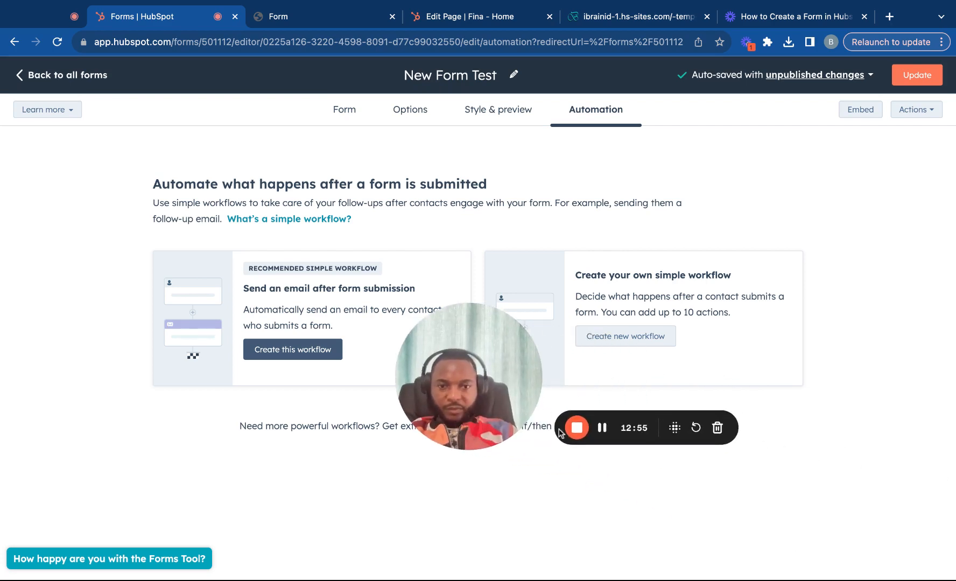